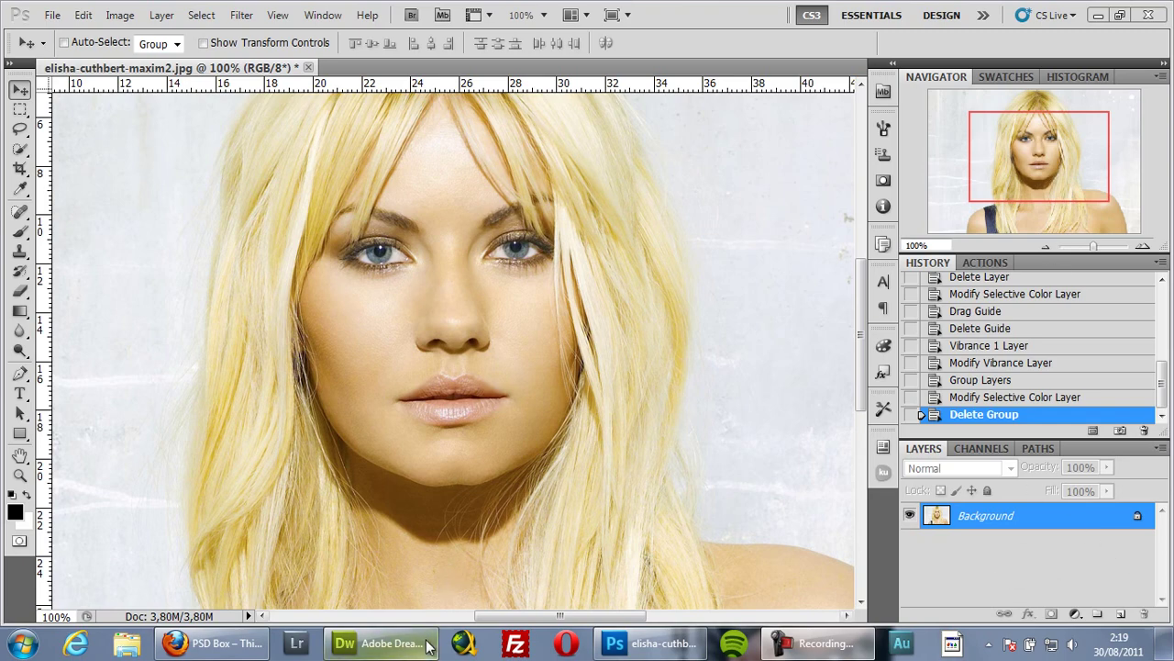
# Switch to Dreamweaver and skim the article on skin adjustment with Selective Color down to its end, returning to Photoshop
pyautogui.click(378, 642)
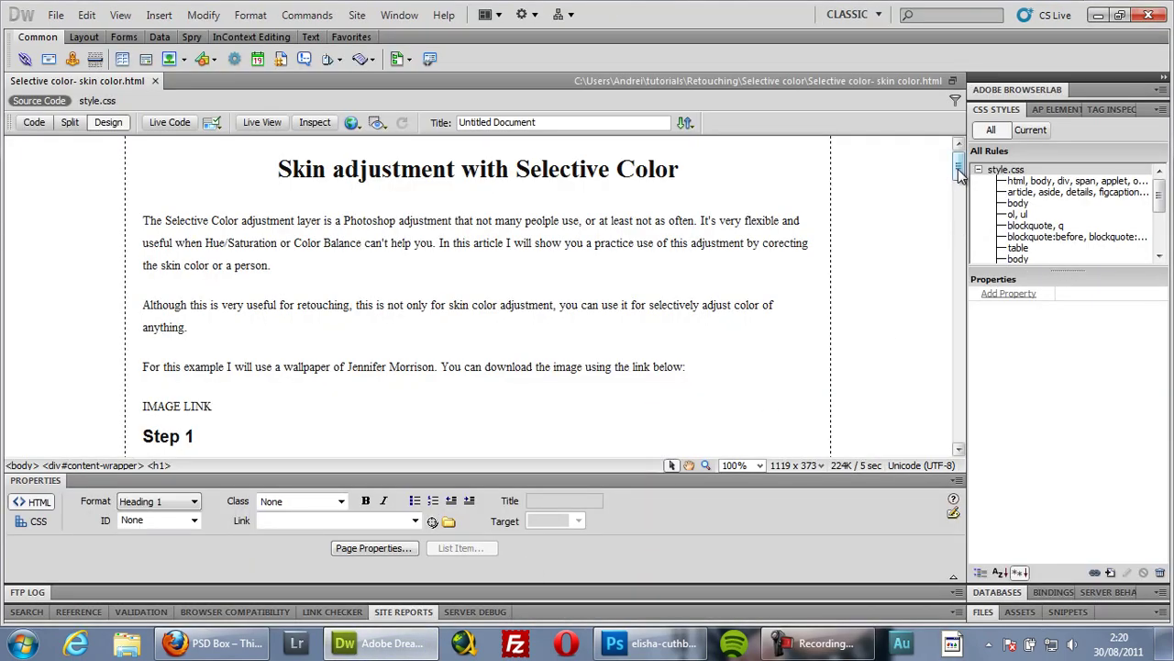
pyautogui.moveTo(957, 168); pyautogui.dragTo(971, 463)
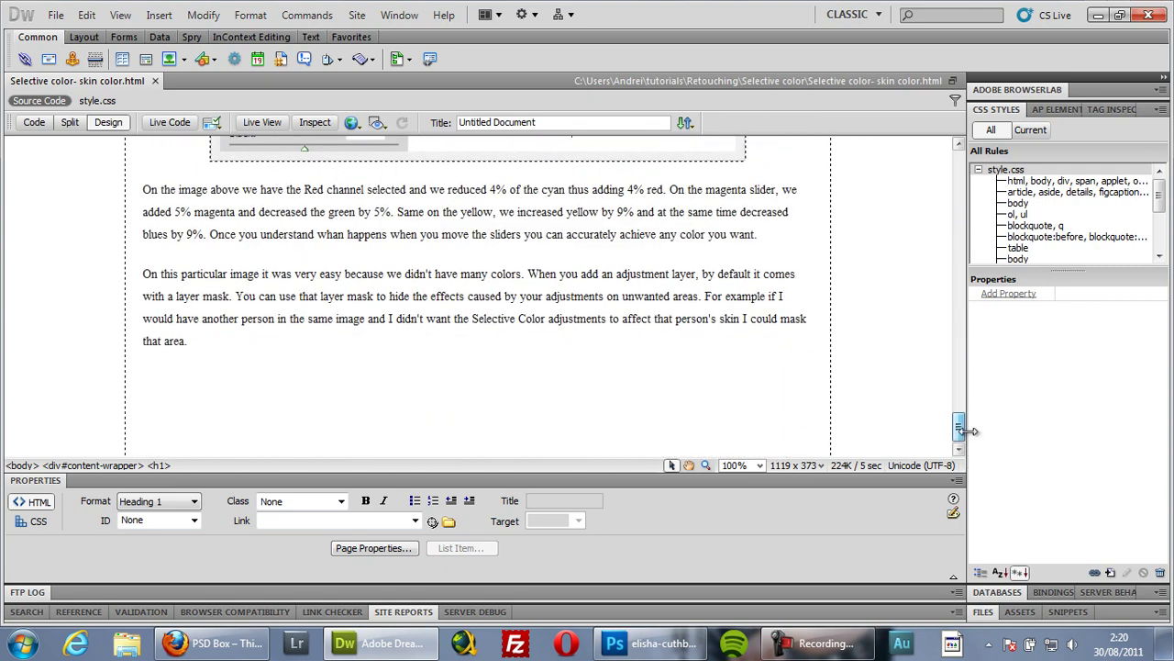
pyautogui.click(400, 645)
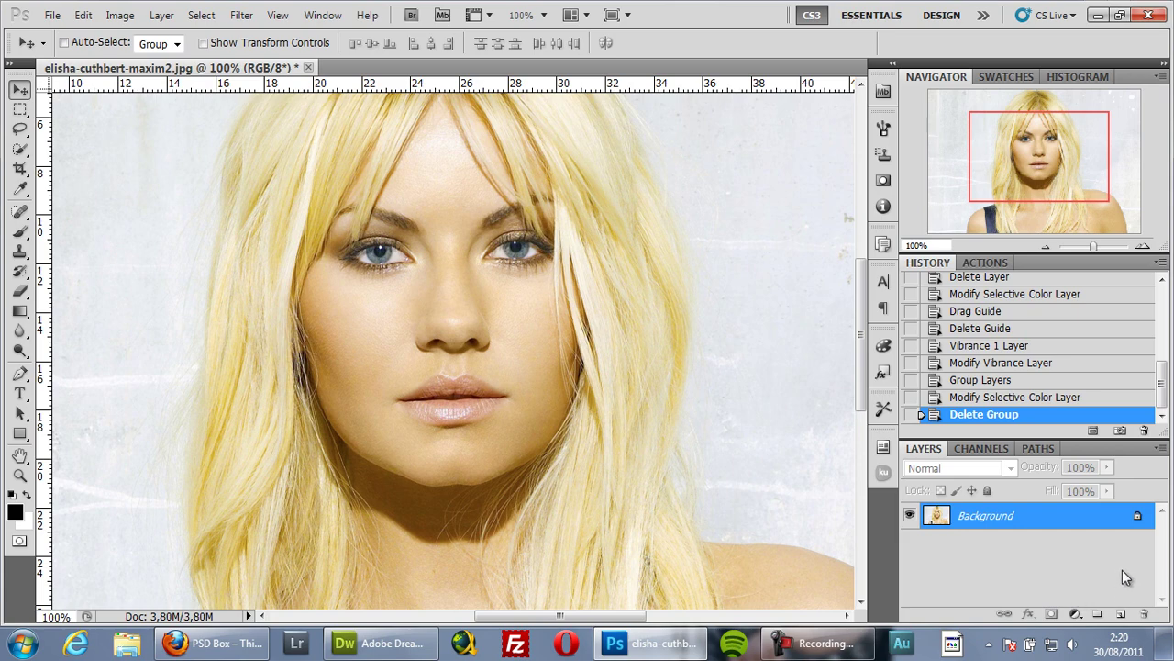
# Add a Selective Color adjustment layer above the Background layer of the portrait
pyautogui.click(1076, 614)
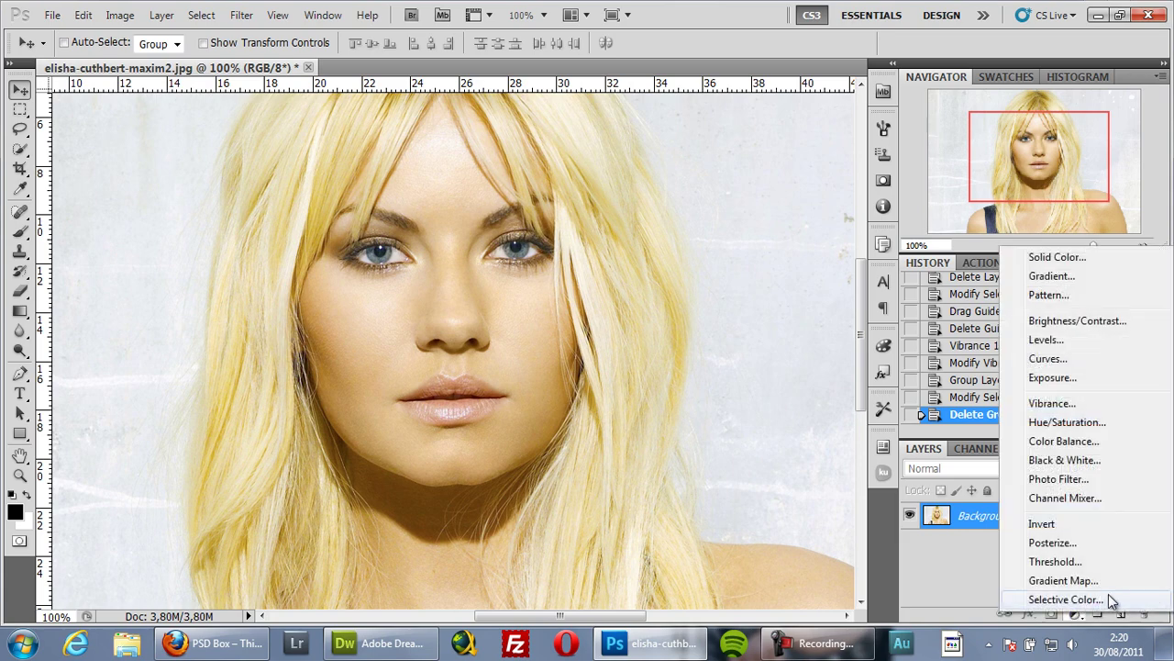
pyautogui.click(1069, 602)
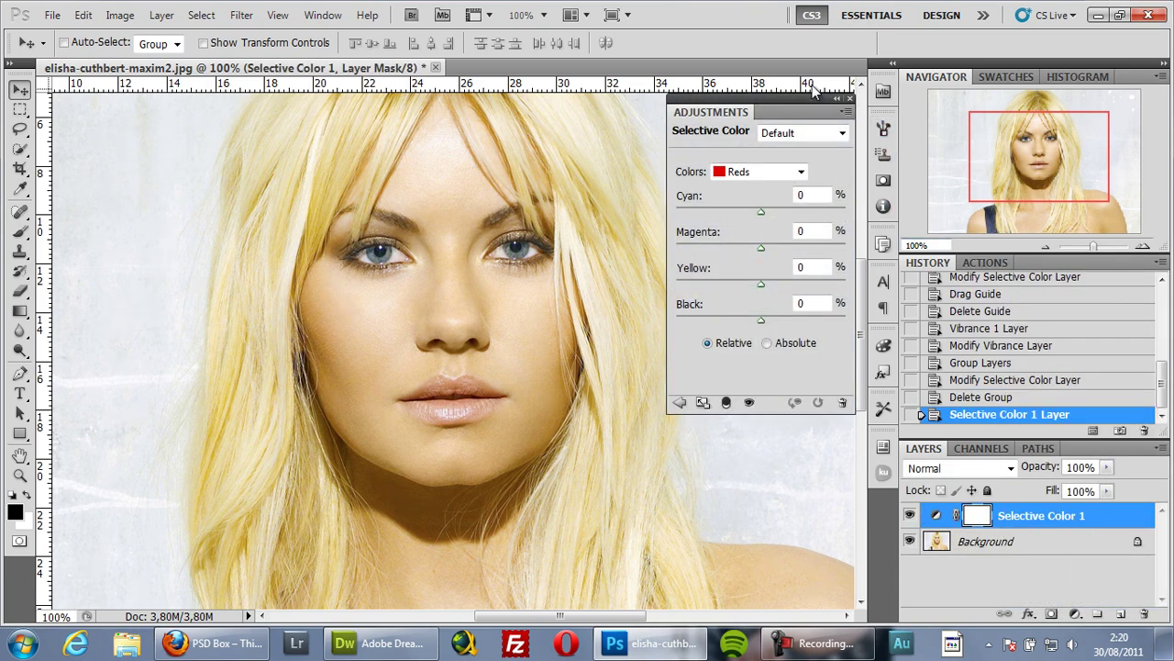
pyautogui.moveTo(816, 98); pyautogui.dragTo(815, 99)
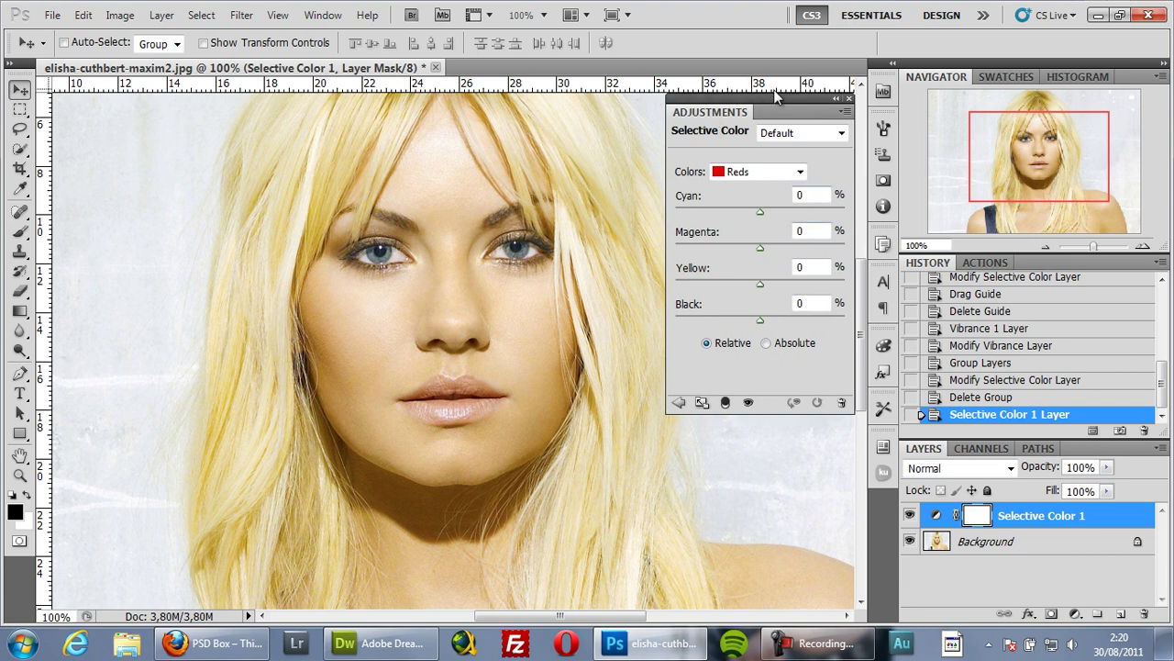
pyautogui.moveTo(798, 102); pyautogui.dragTo(805, 102)
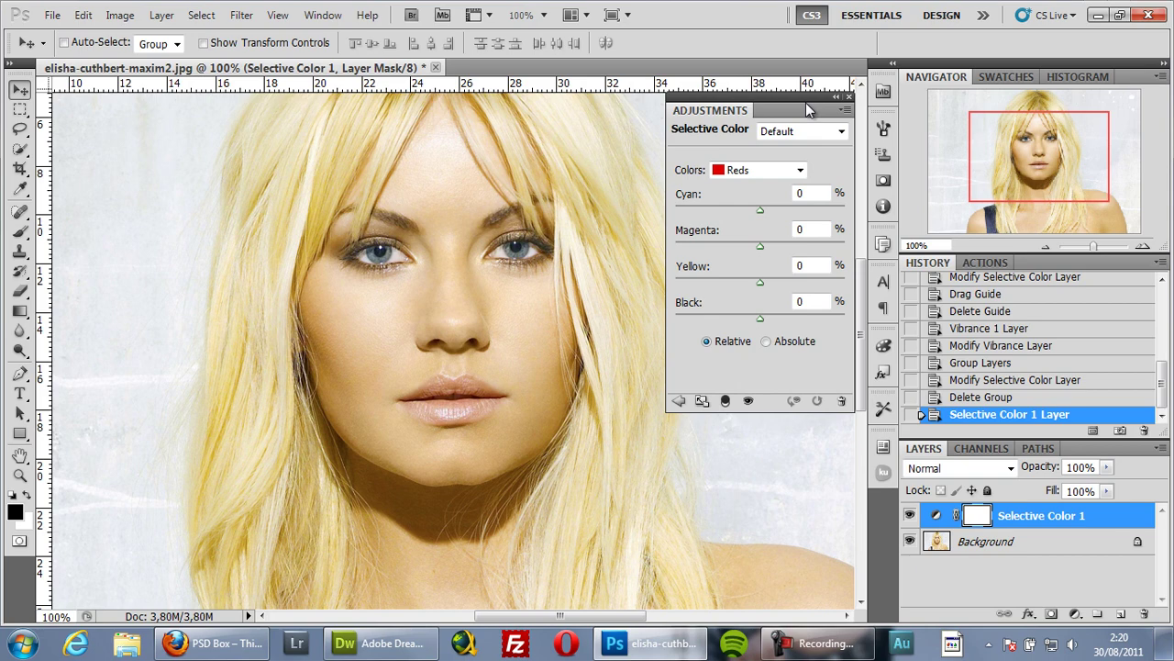
# Add a Hue/Saturation adjustment layer above the Selective Color layer and look through its editable color ranges
pyautogui.click(1076, 615)
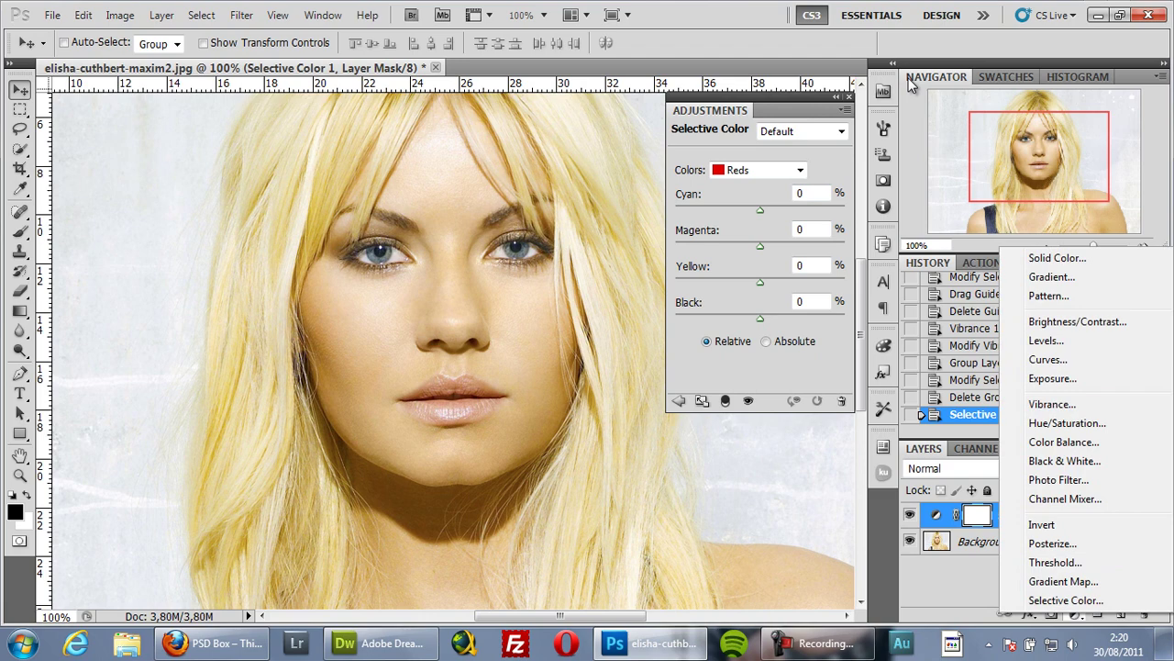
pyautogui.click(1080, 429)
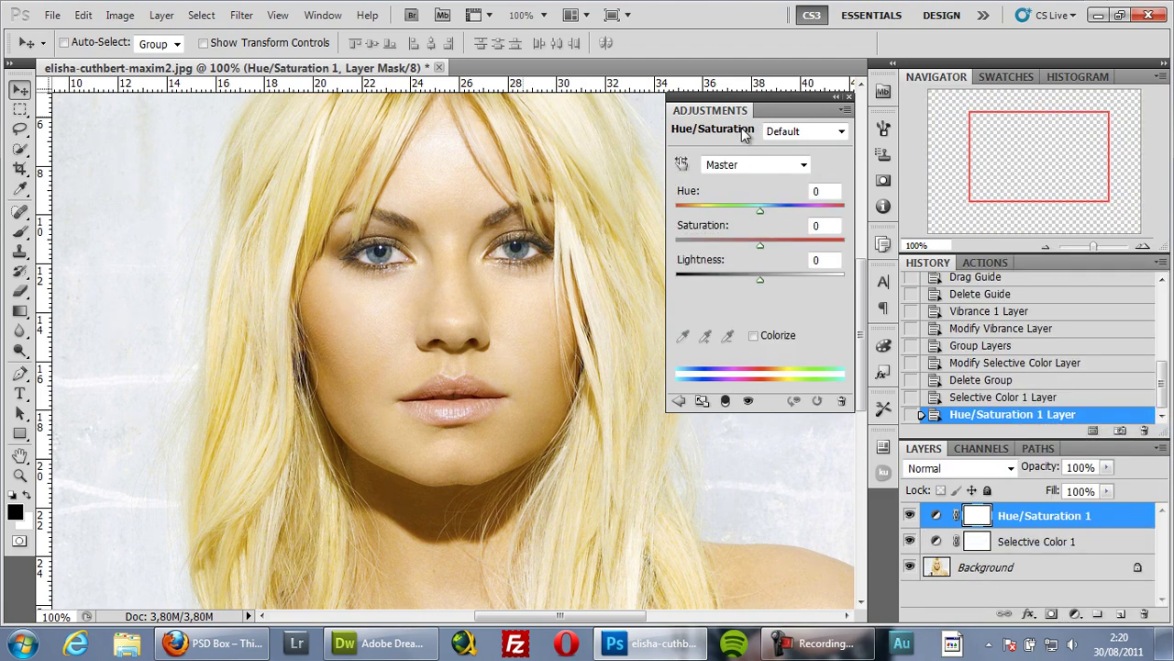
pyautogui.moveTo(779, 101); pyautogui.dragTo(300, 109)
pyautogui.click(330, 174)
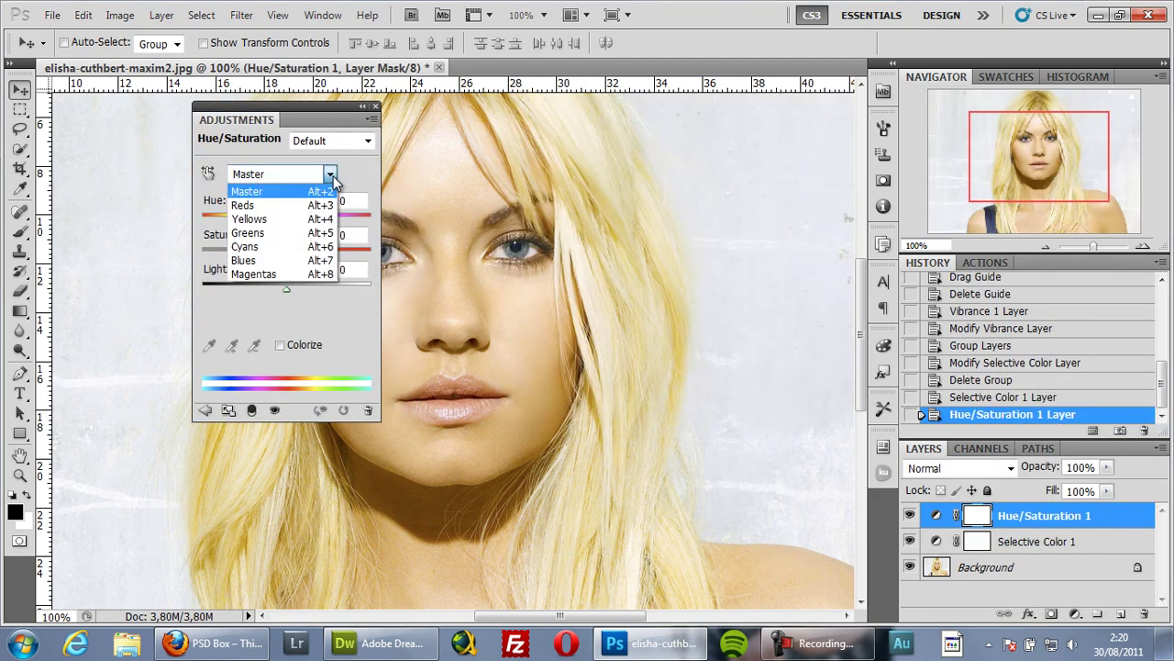
pyautogui.click(305, 107)
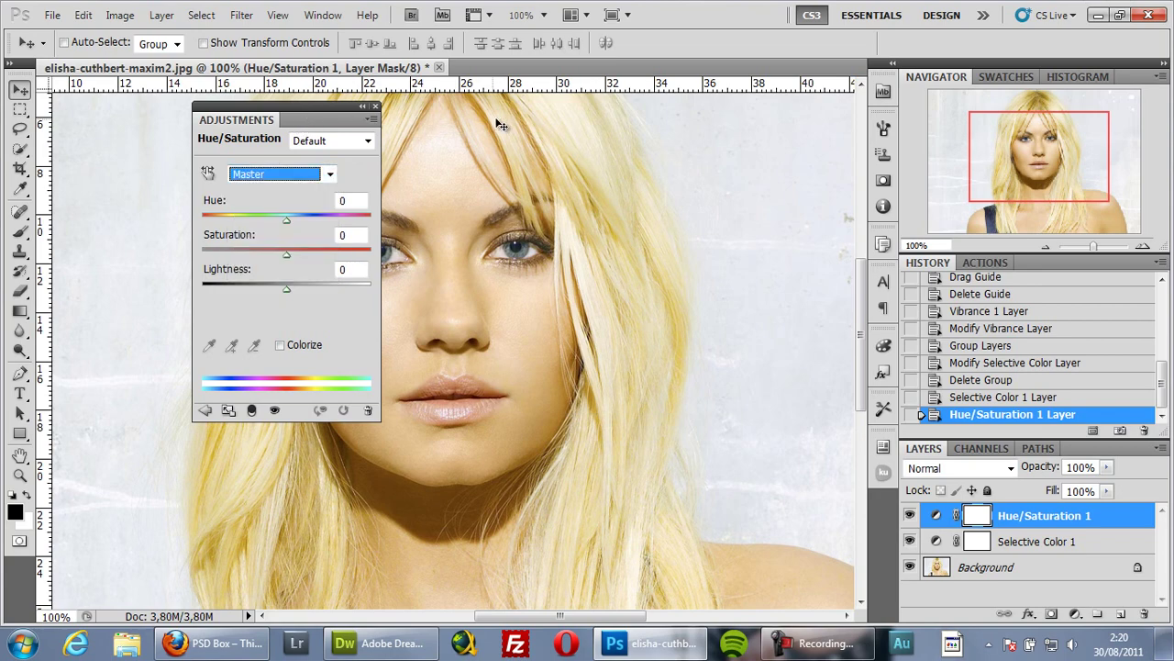
# Close the Hue/Saturation settings and delete that adjustment layer
pyautogui.moveTo(290, 101); pyautogui.dragTo(798, 115)
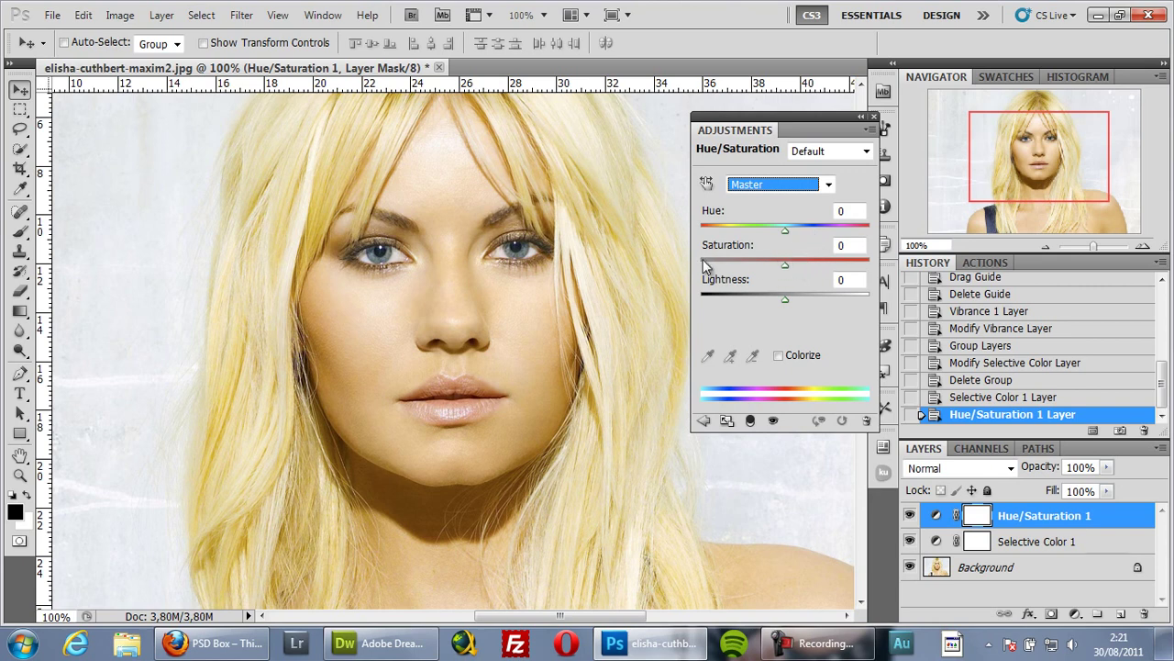
pyautogui.click(874, 117)
pyautogui.moveTo(1143, 524); pyautogui.dragTo(1145, 614)
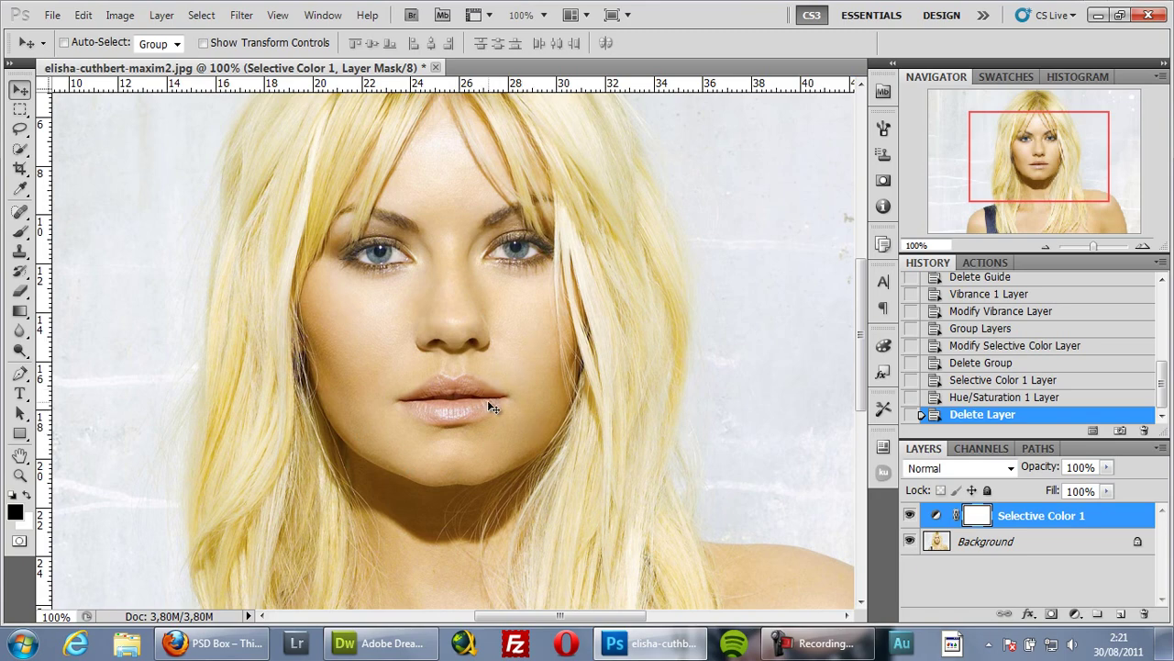
# Try a Color Balance adjustment layer with the Shadows tone selected, and delete the layer
pyautogui.click(1076, 614)
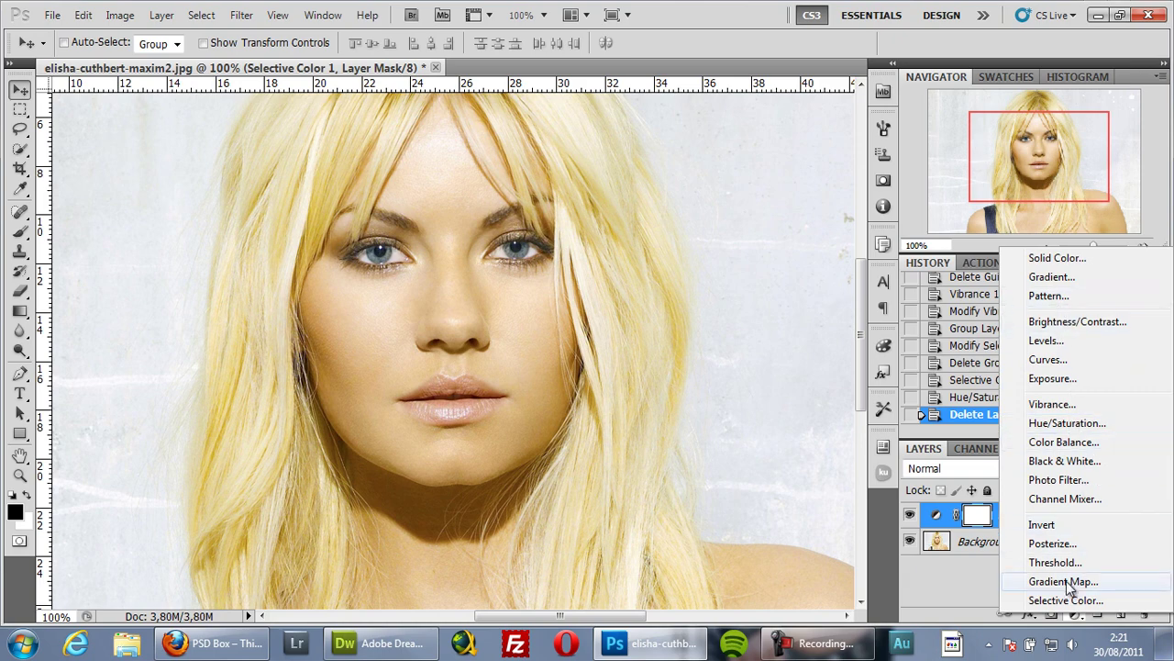
pyautogui.click(1062, 443)
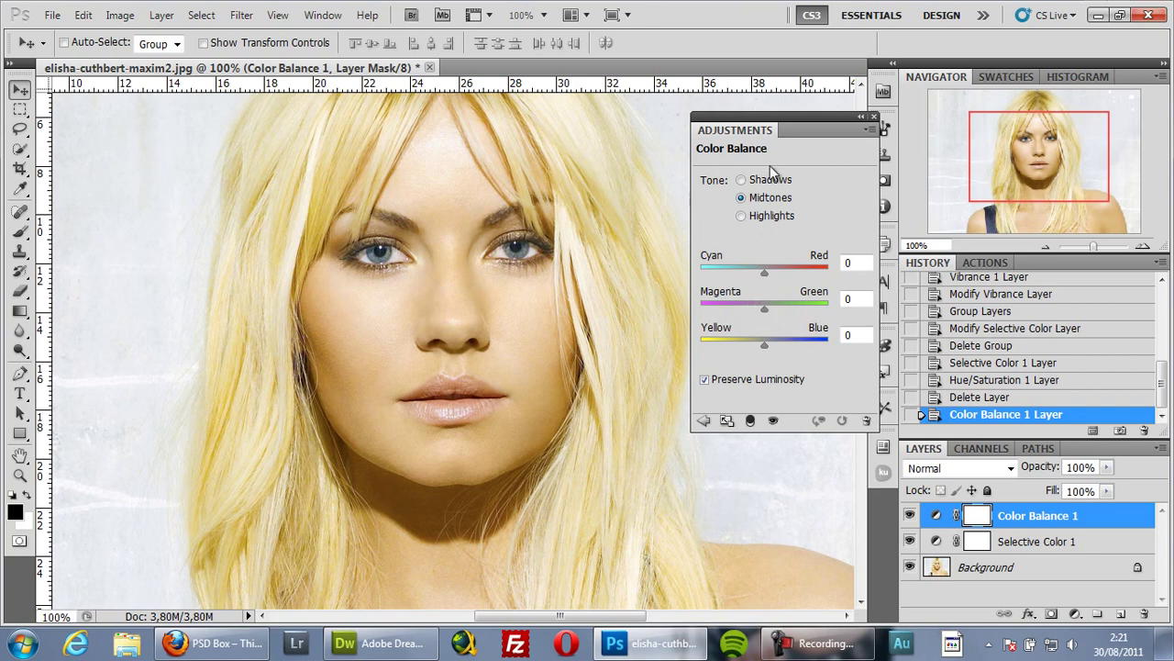
pyautogui.moveTo(836, 112); pyautogui.dragTo(812, 93)
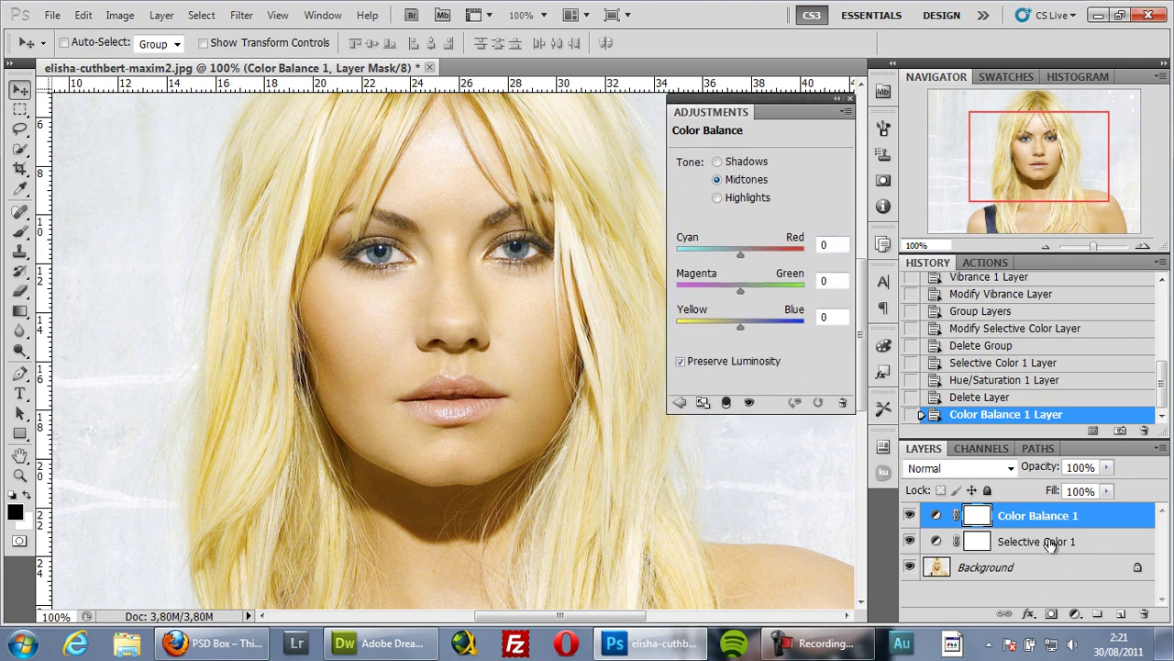
pyautogui.click(725, 161)
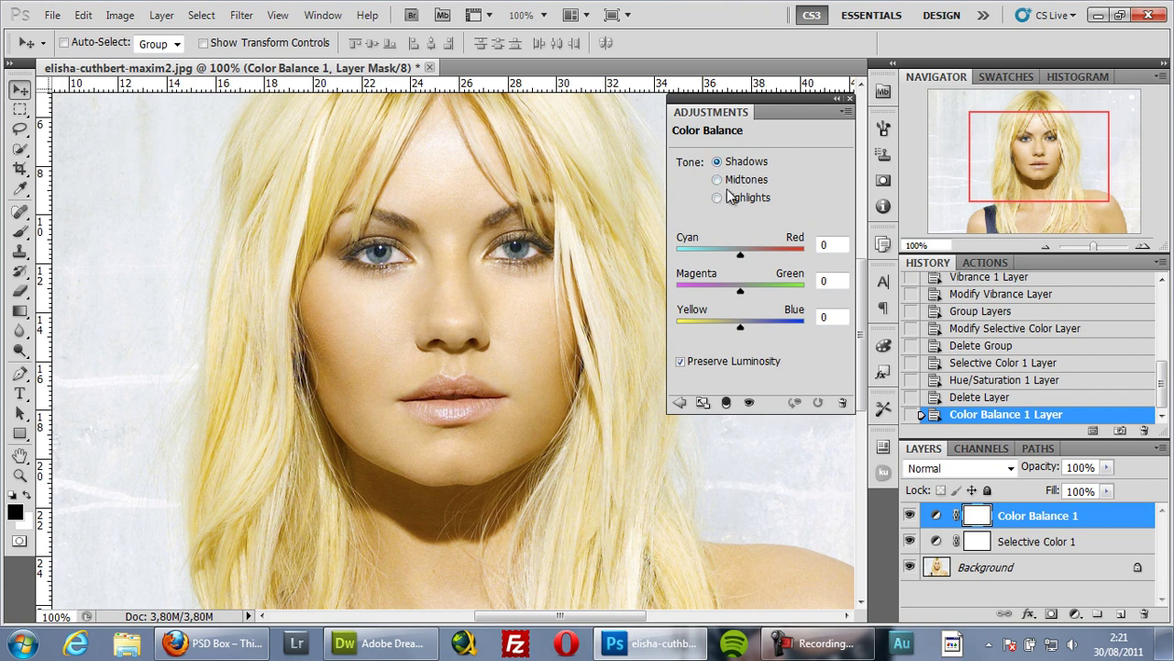
pyautogui.click(850, 99)
pyautogui.moveTo(1147, 521); pyautogui.dragTo(1145, 613)
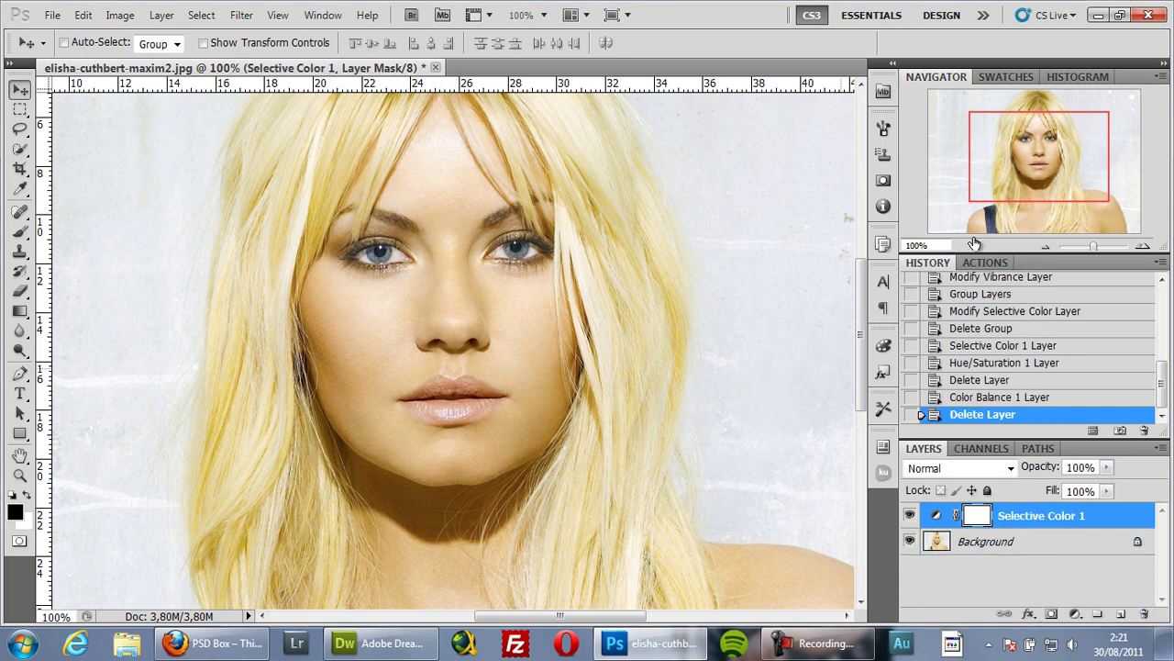
pyautogui.moveTo(1033, 147); pyautogui.dragTo(990, 156)
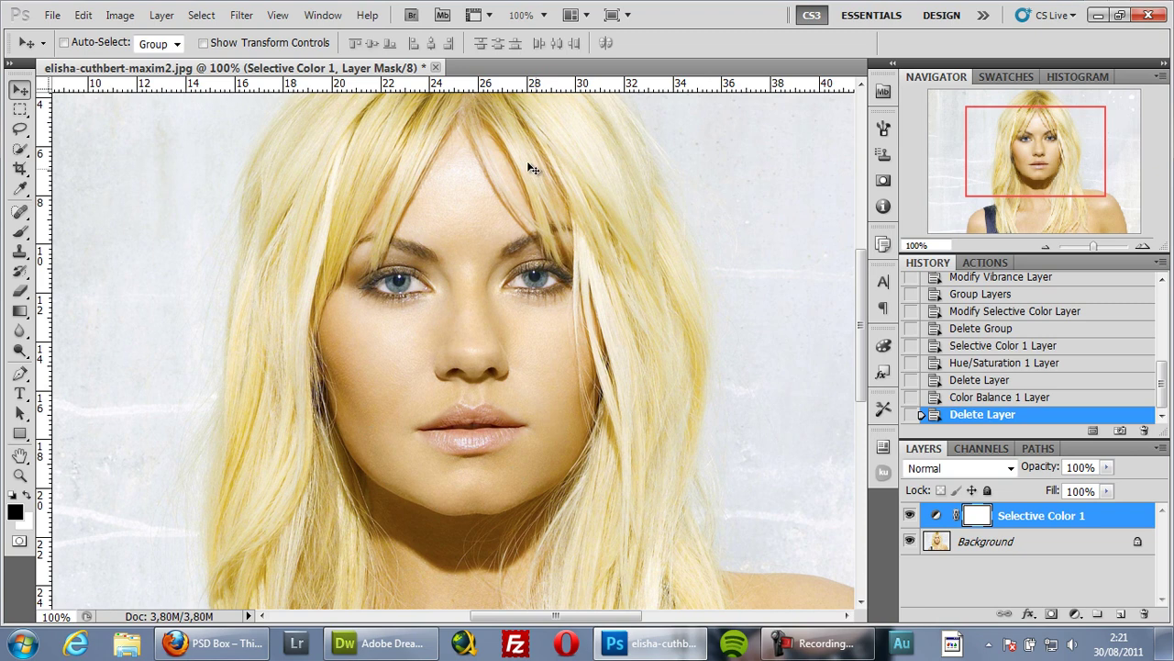
pyautogui.moveTo(978, 175); pyautogui.dragTo(983, 174)
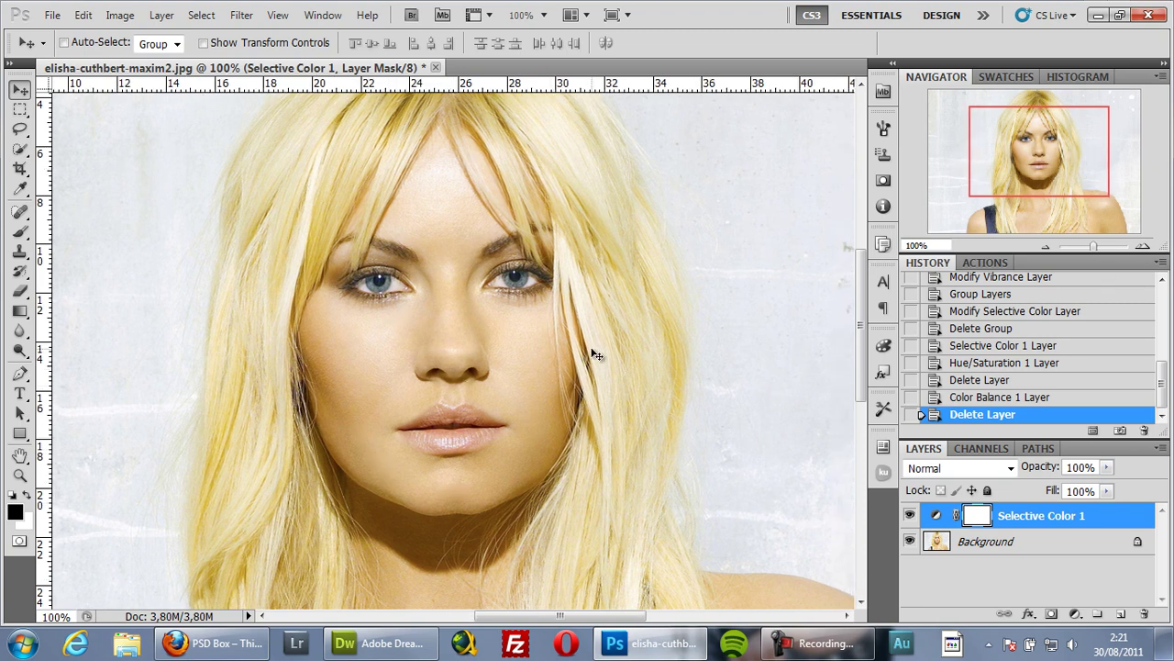
pyautogui.moveTo(1043, 174); pyautogui.dragTo(1059, 171)
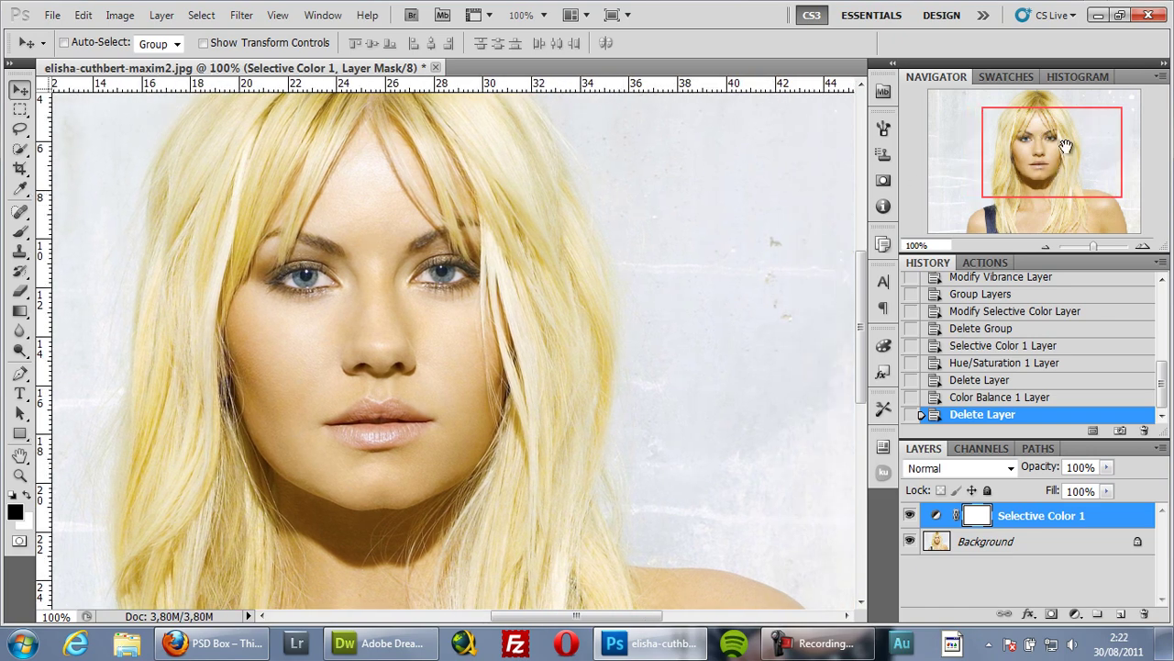
pyautogui.moveTo(1052, 149); pyautogui.dragTo(1038, 146)
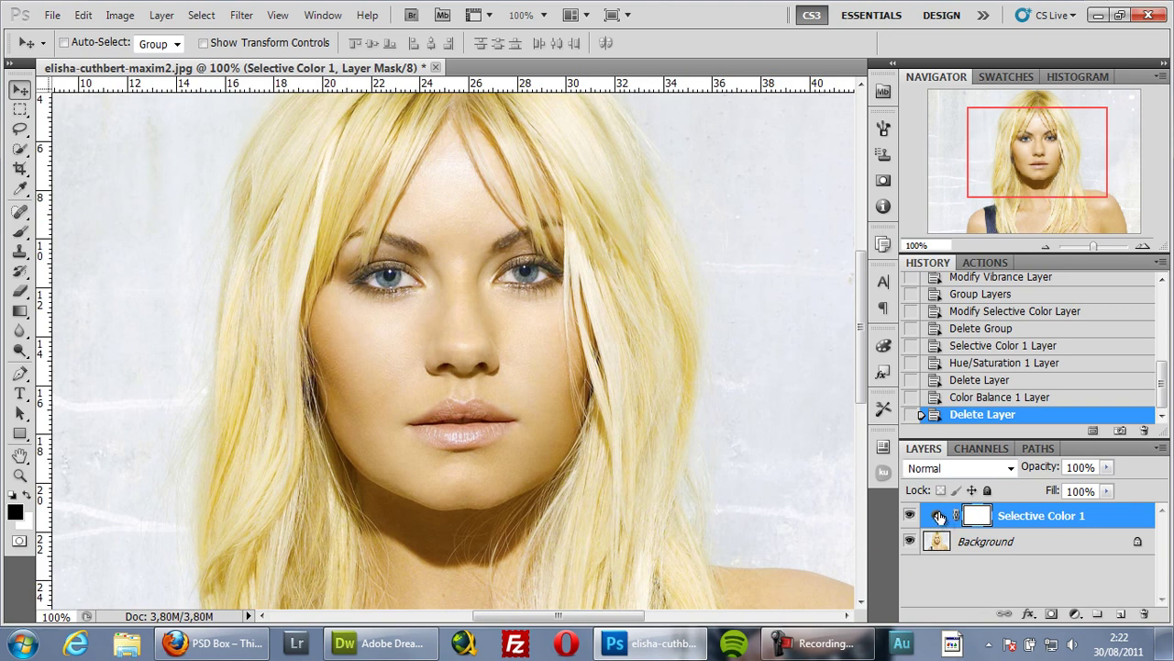
# Open the Selective Color layer's settings and examine the color ranges it can adjust, keeping Reds selected
pyautogui.click(938, 517)
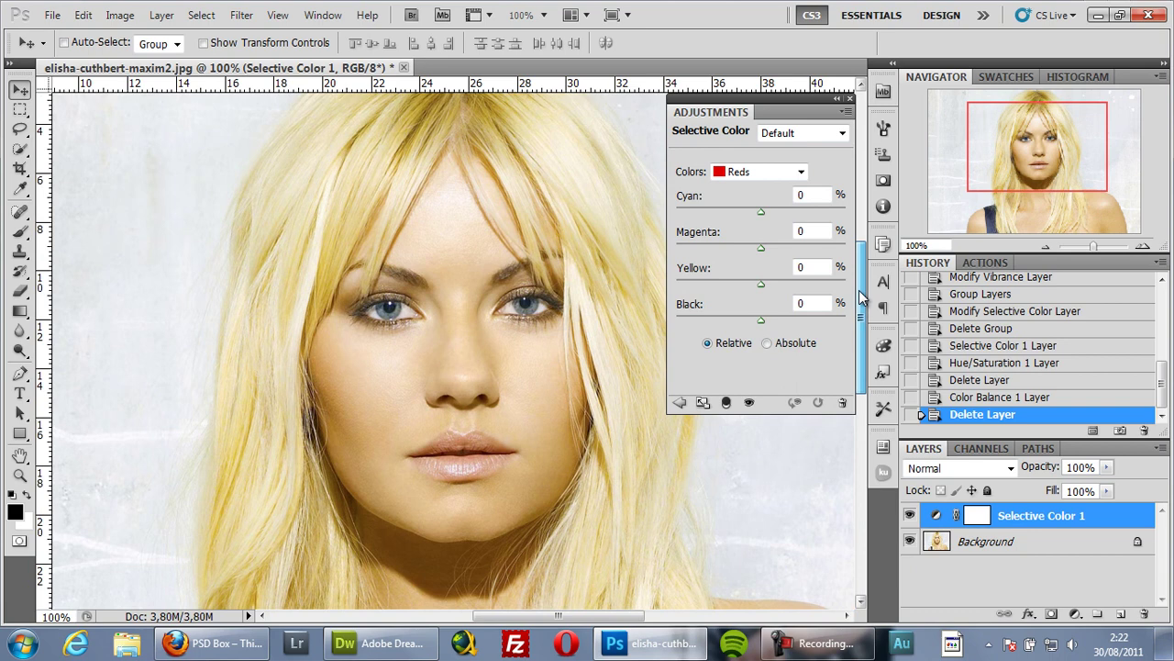
pyautogui.click(801, 172)
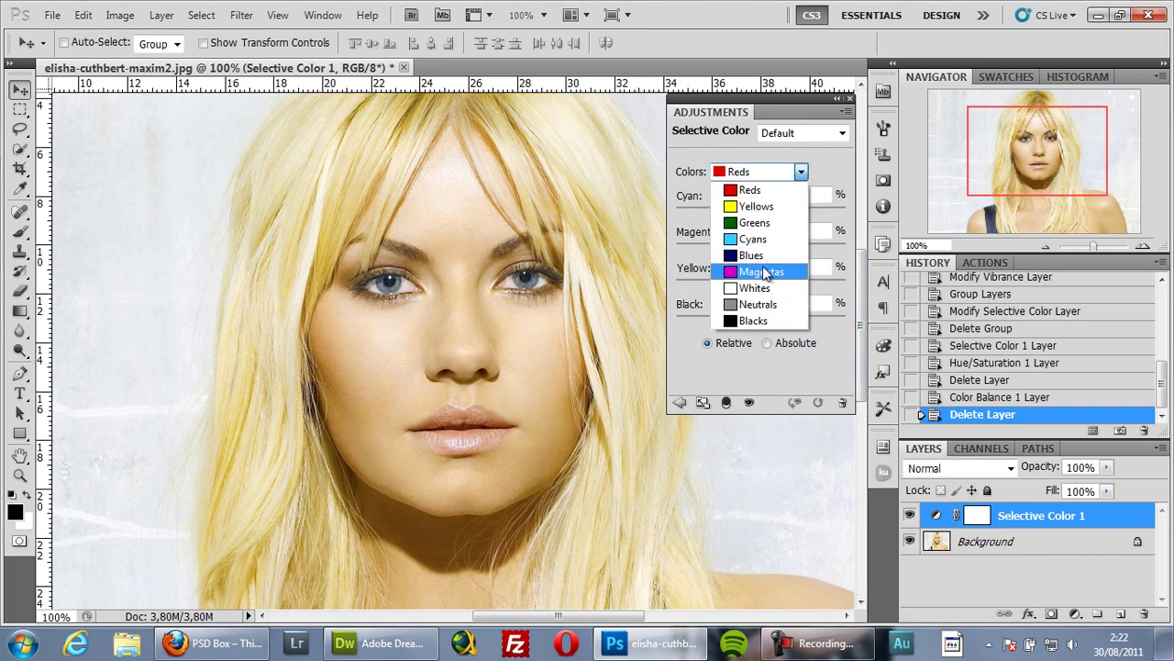
pyautogui.click(830, 169)
pyautogui.click(801, 172)
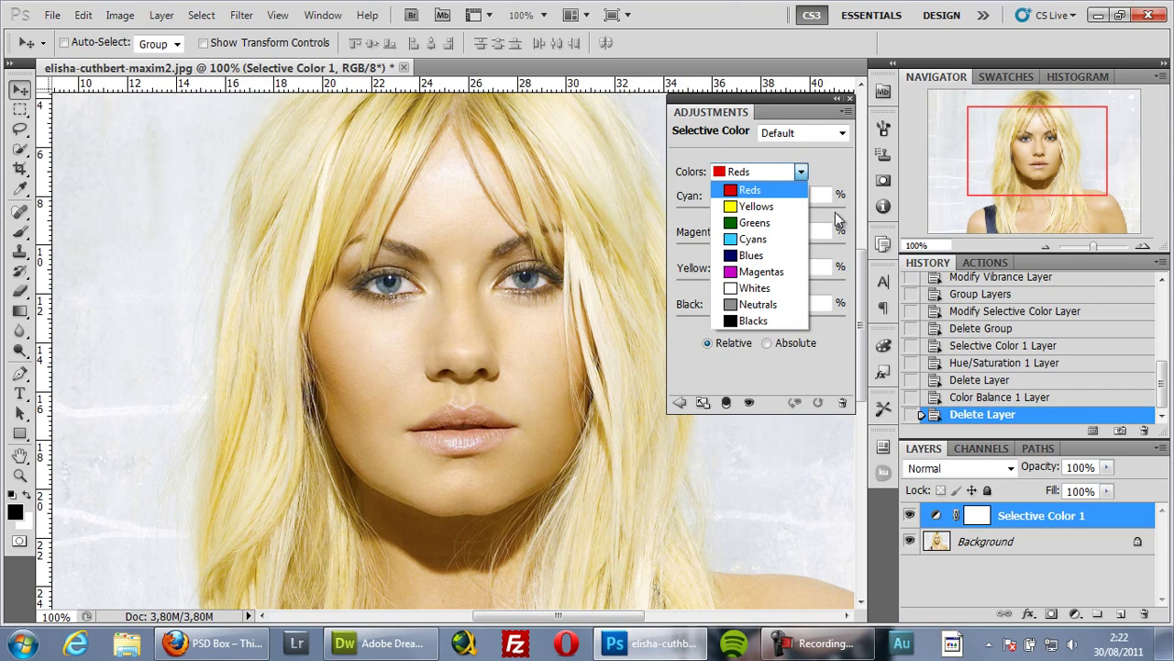
pyautogui.click(835, 167)
pyautogui.click(801, 173)
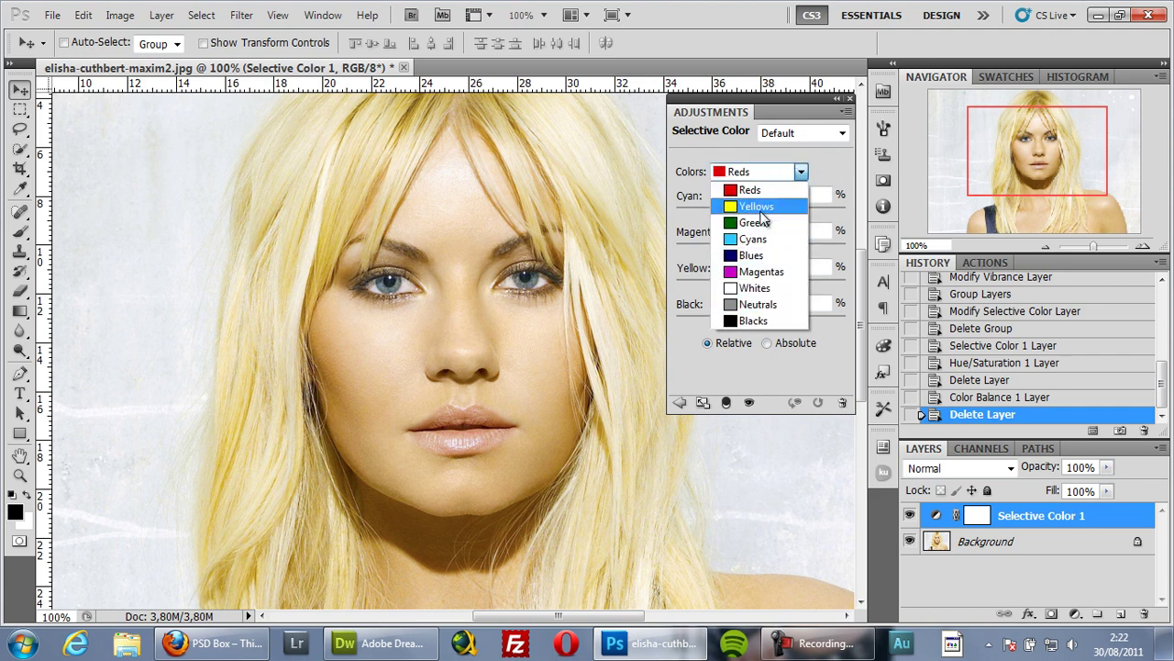
pyautogui.click(823, 173)
pyautogui.click(804, 173)
pyautogui.click(823, 230)
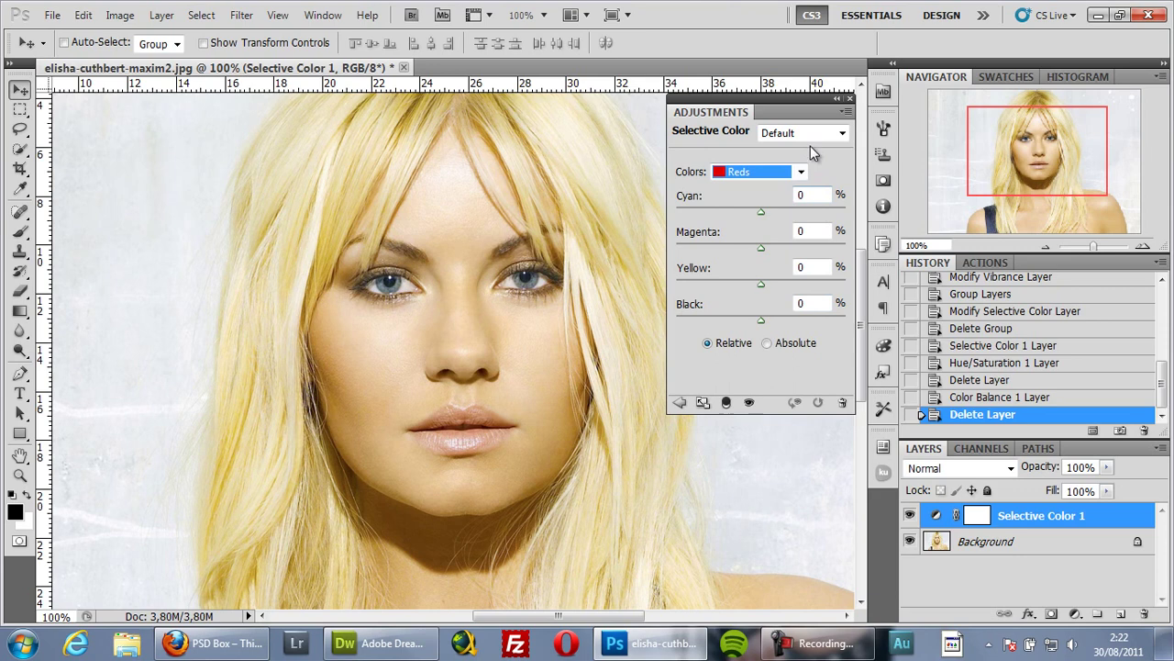
# Try Cyan -29, Magenta +74 and Yellow -56 on the Reds, and reset the Selective Color adjustment to its defaults
pyautogui.moveTo(807, 102); pyautogui.dragTo(808, 99)
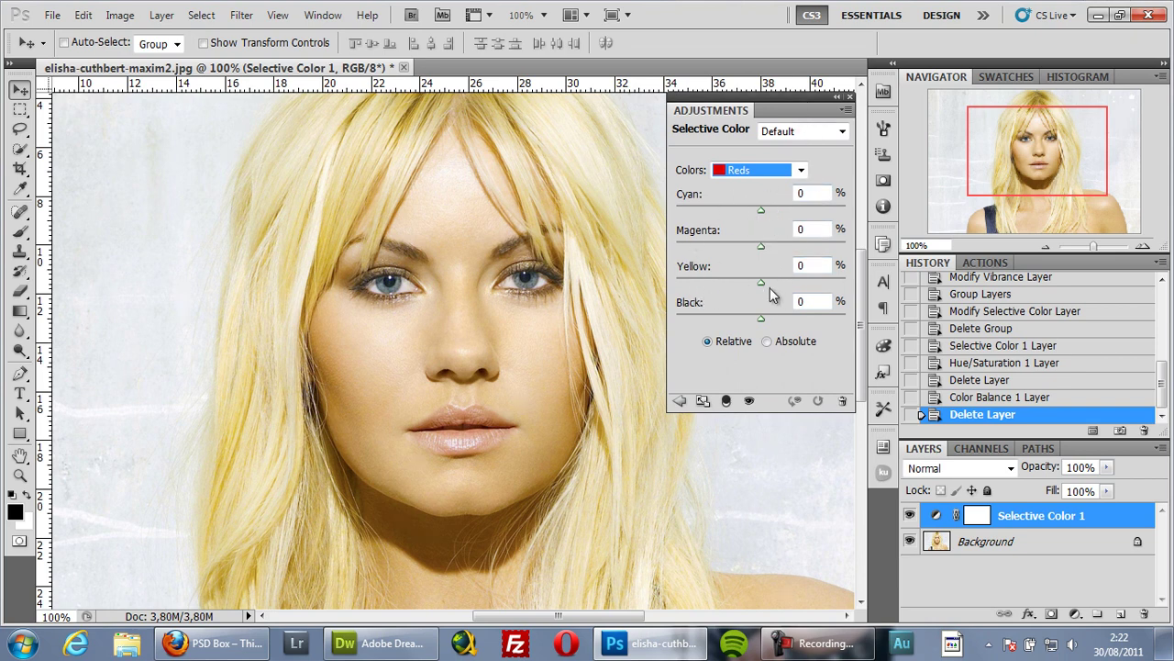
pyautogui.moveTo(762, 211); pyautogui.dragTo(824, 247)
pyautogui.moveTo(760, 282); pyautogui.dragTo(714, 282)
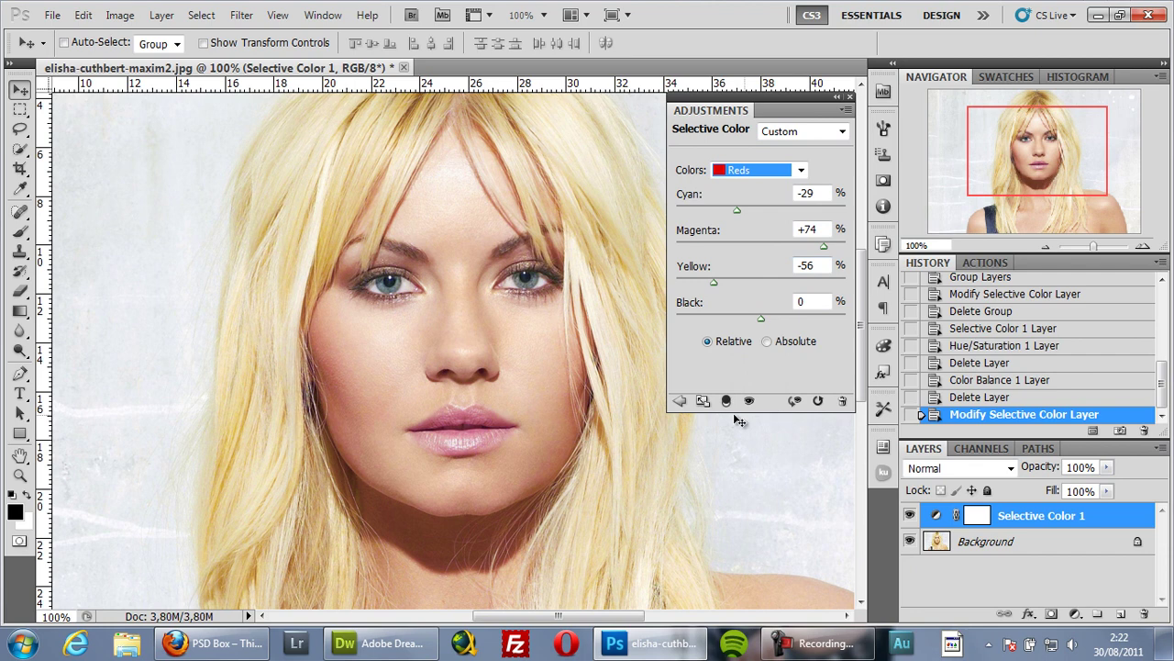
pyautogui.click(818, 400)
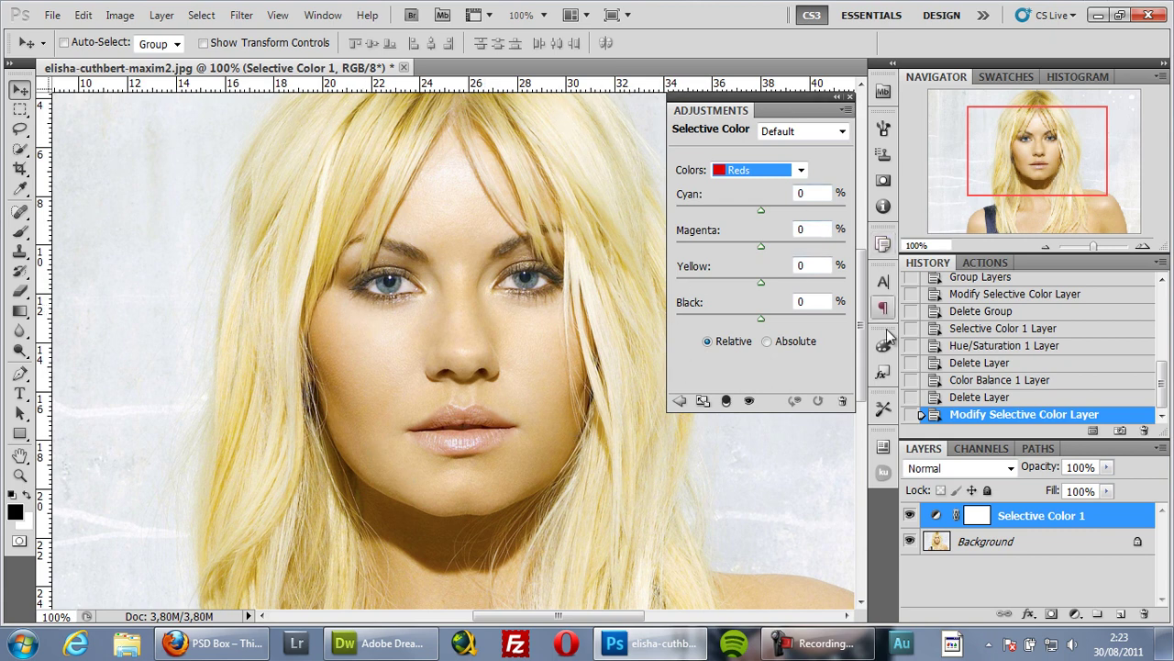
pyautogui.moveTo(803, 93); pyautogui.dragTo(800, 94)
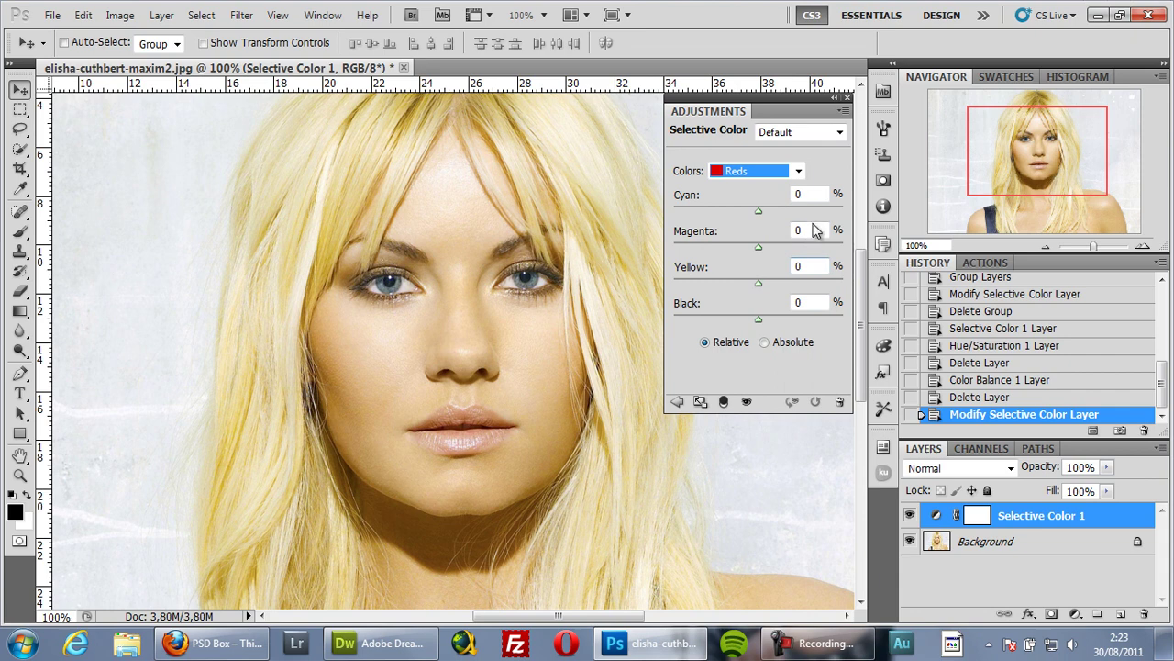
pyautogui.click(799, 174)
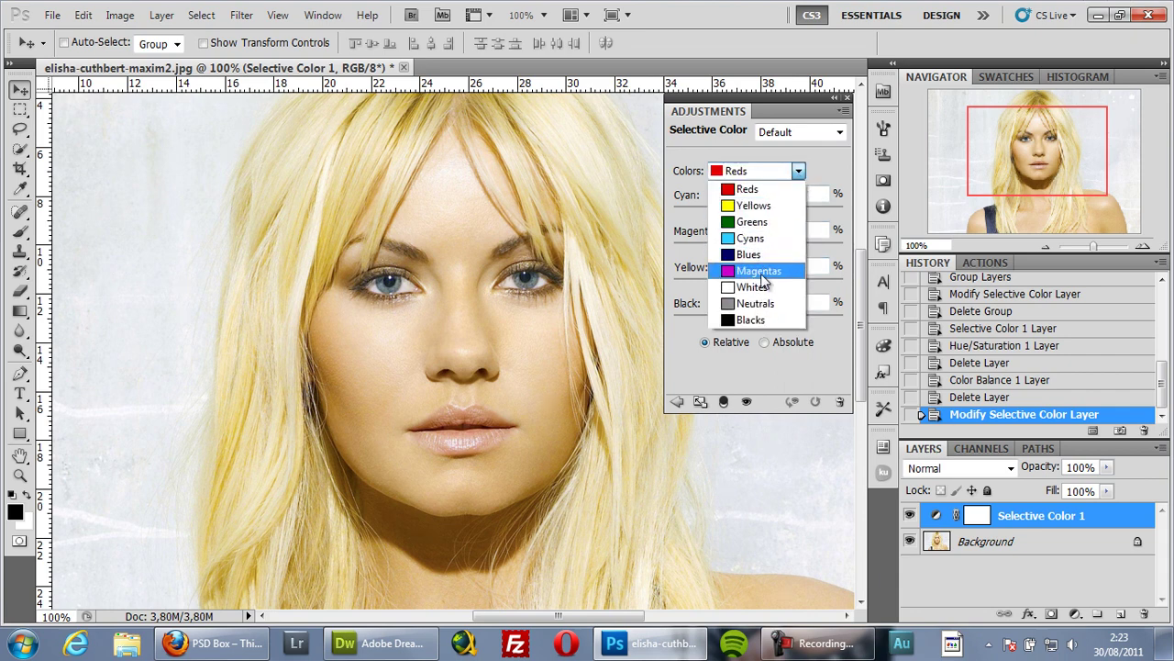
pyautogui.click(708, 287)
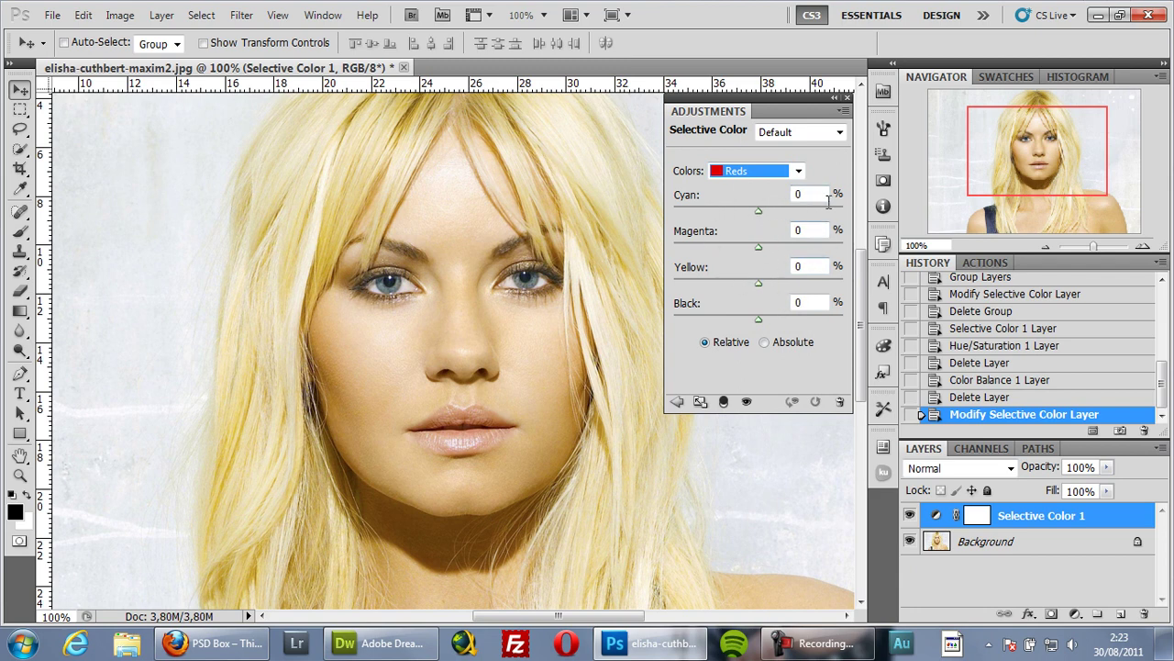
pyautogui.click(798, 171)
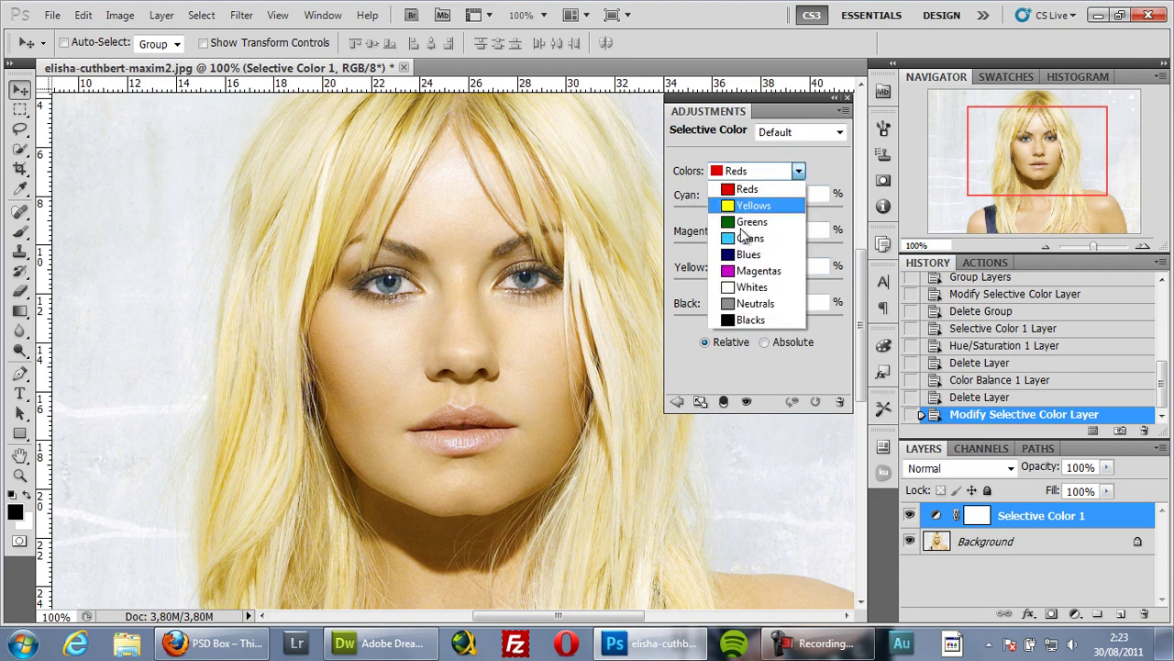
pyautogui.click(818, 162)
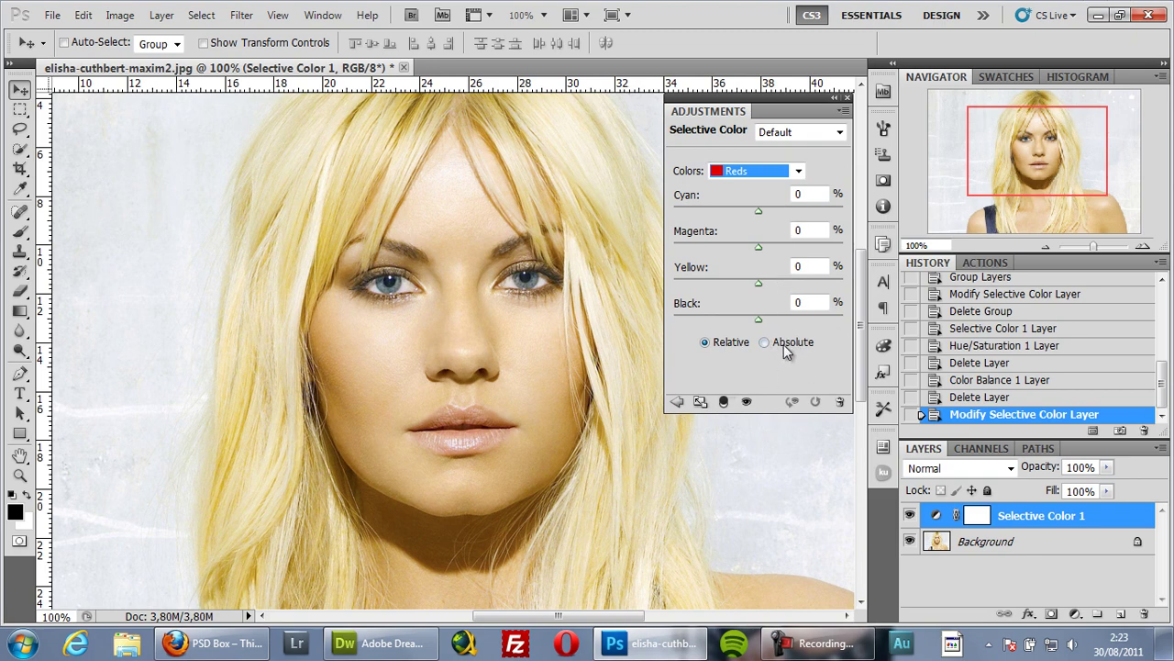
# Switch to Dreamweaver, examine the diagram of negative and positive Cyan, Magenta and Yellow values, and return to Photoshop
pyautogui.click(376, 643)
pyautogui.moveTo(957, 427); pyautogui.dragTo(958, 396)
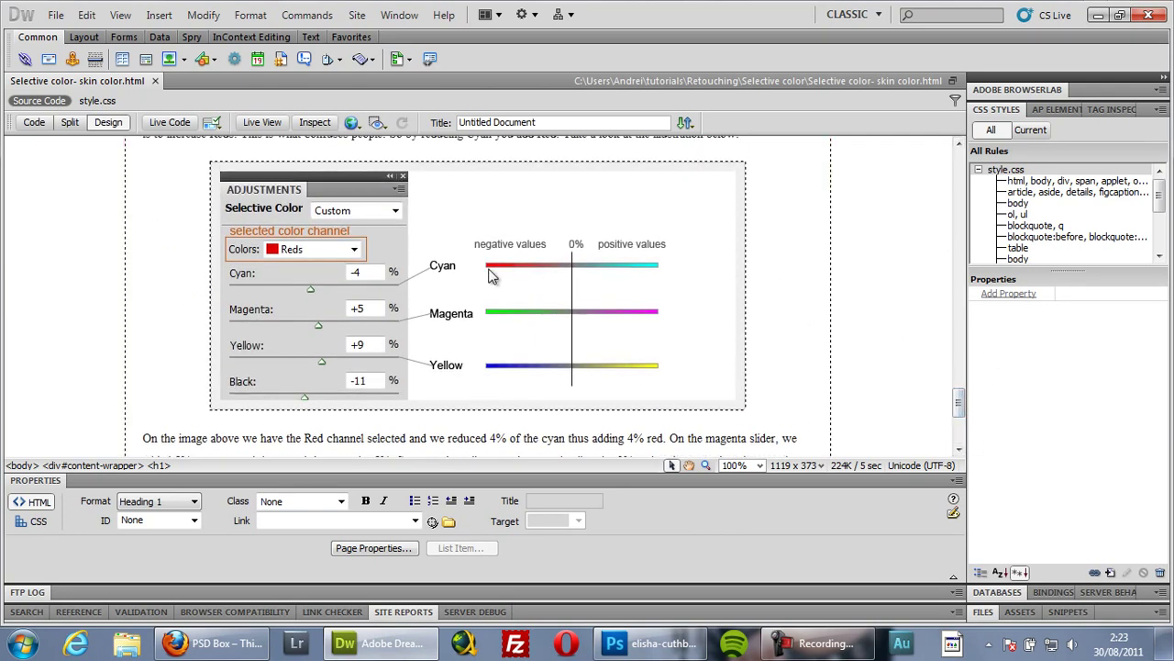
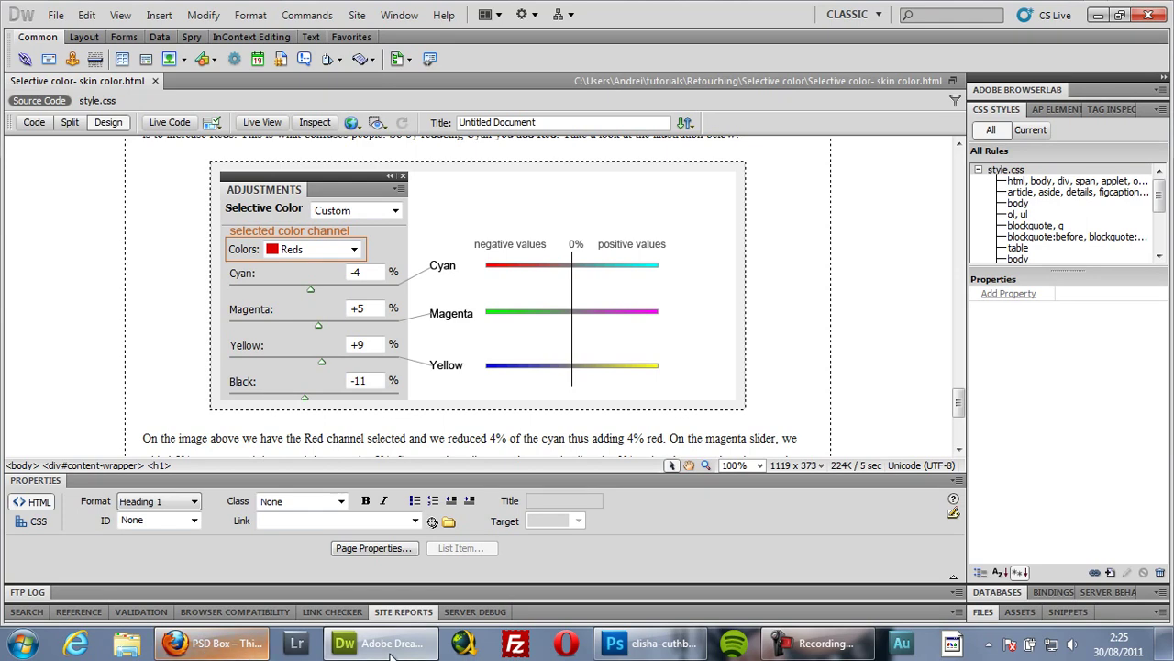
pyautogui.click(647, 644)
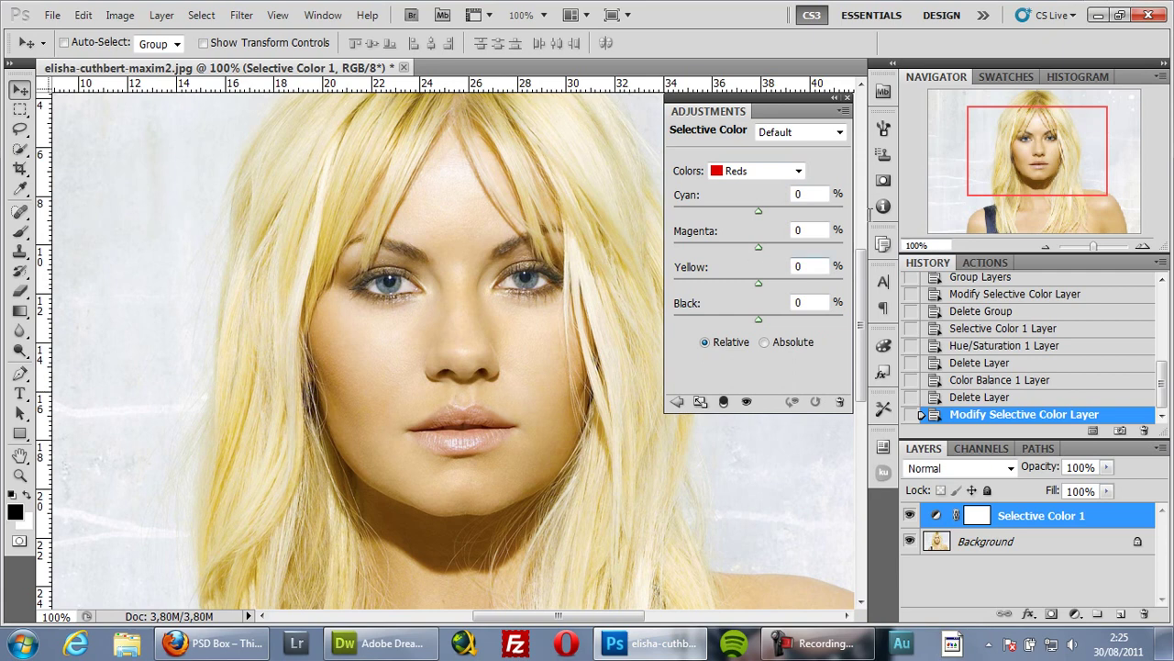
# Review which color ranges of the Selective Color adjustment suit the portrait's skin, keeping Reds selected
pyautogui.click(794, 169)
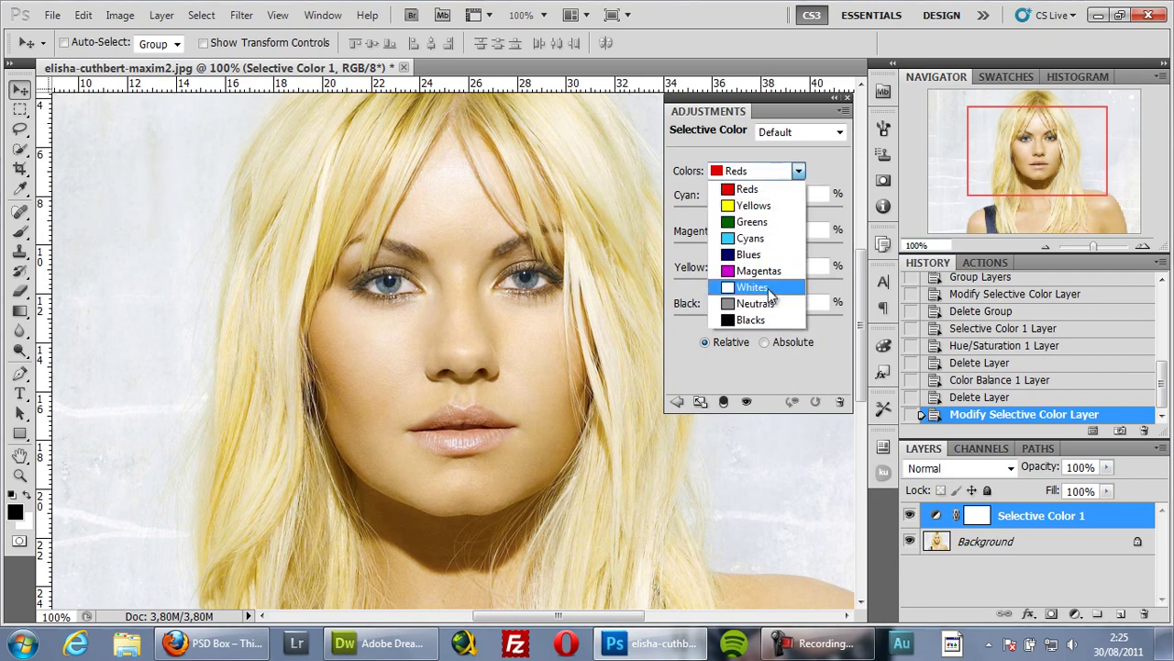
pyautogui.click(829, 152)
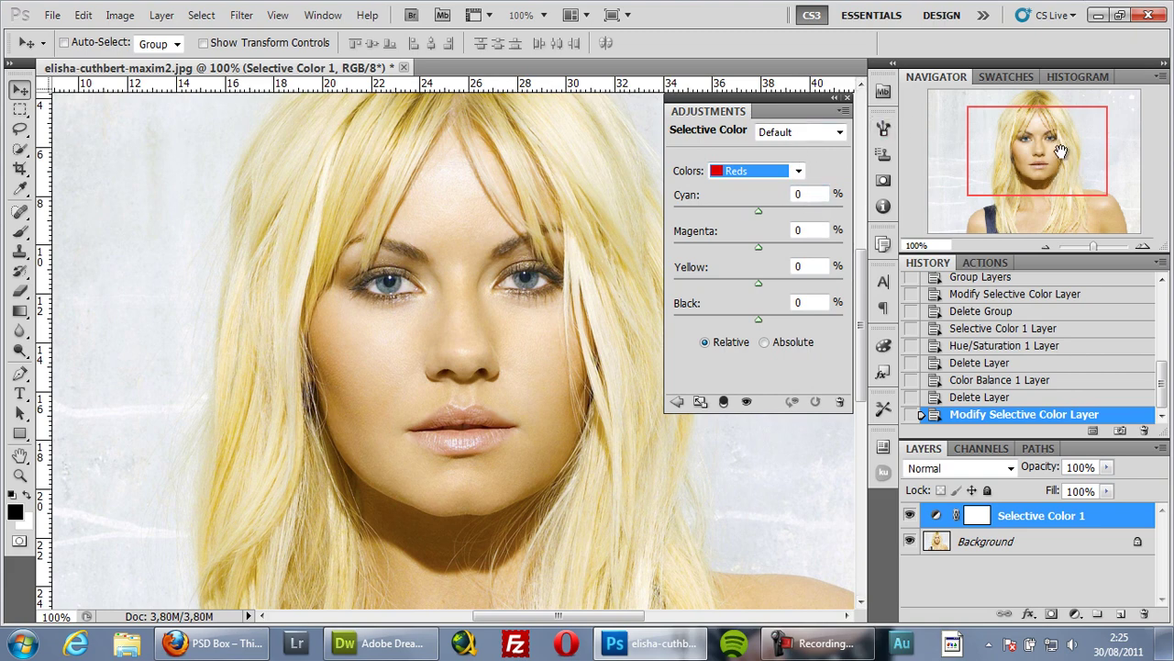
pyautogui.moveTo(1064, 156); pyautogui.dragTo(1078, 159)
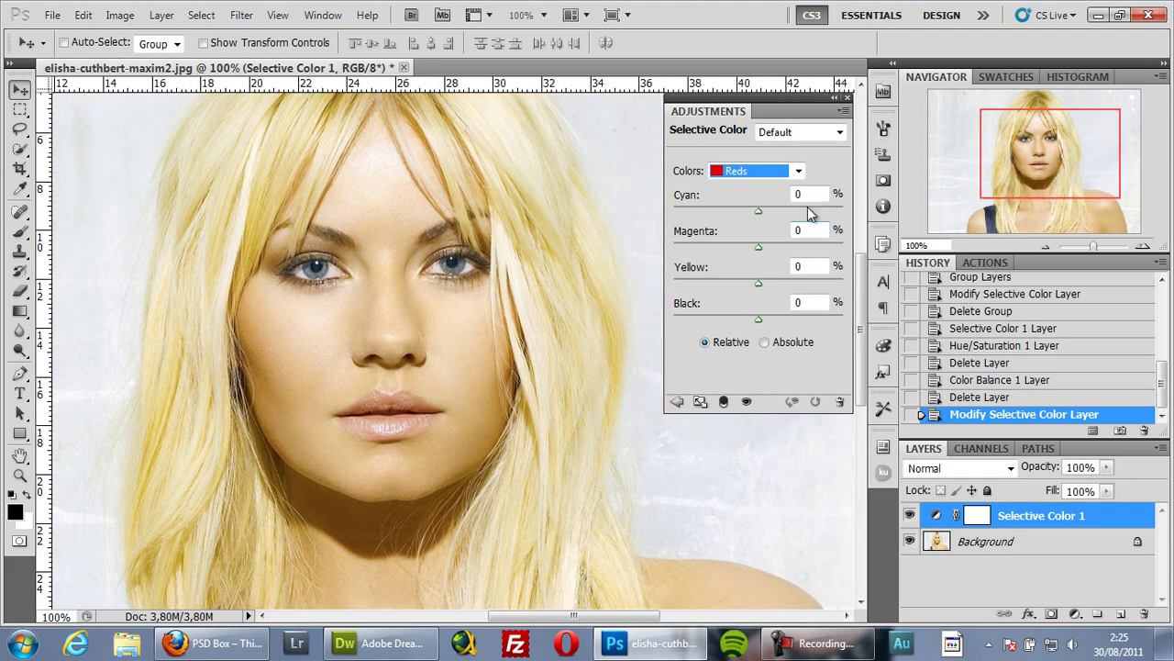
pyautogui.click(797, 171)
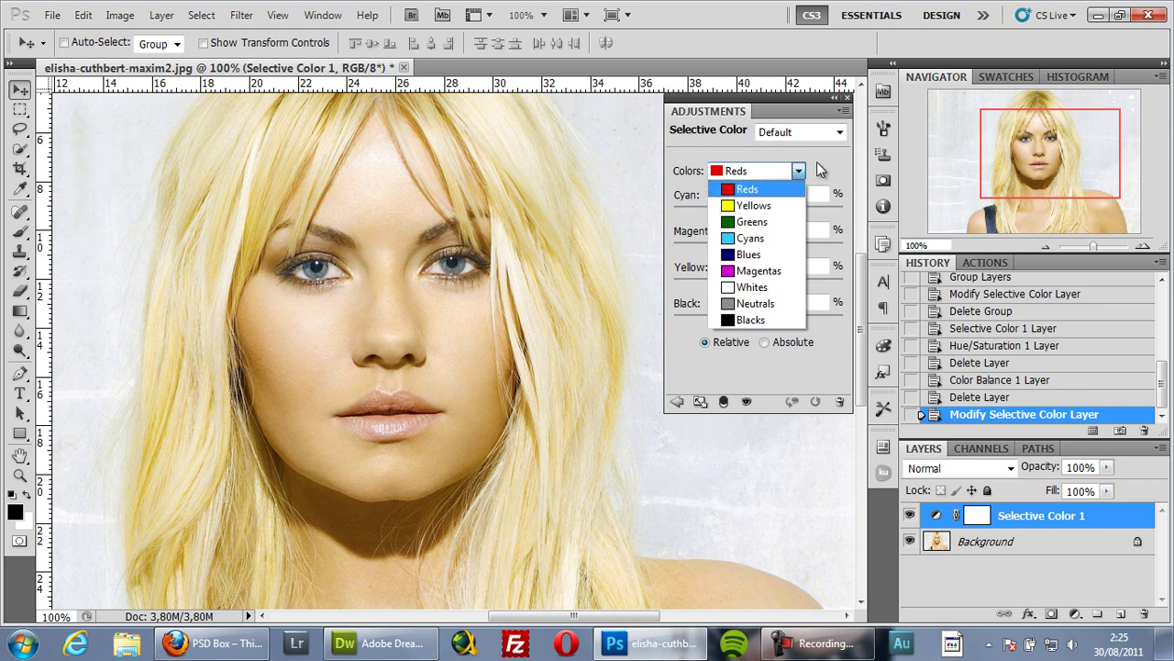
pyautogui.click(817, 161)
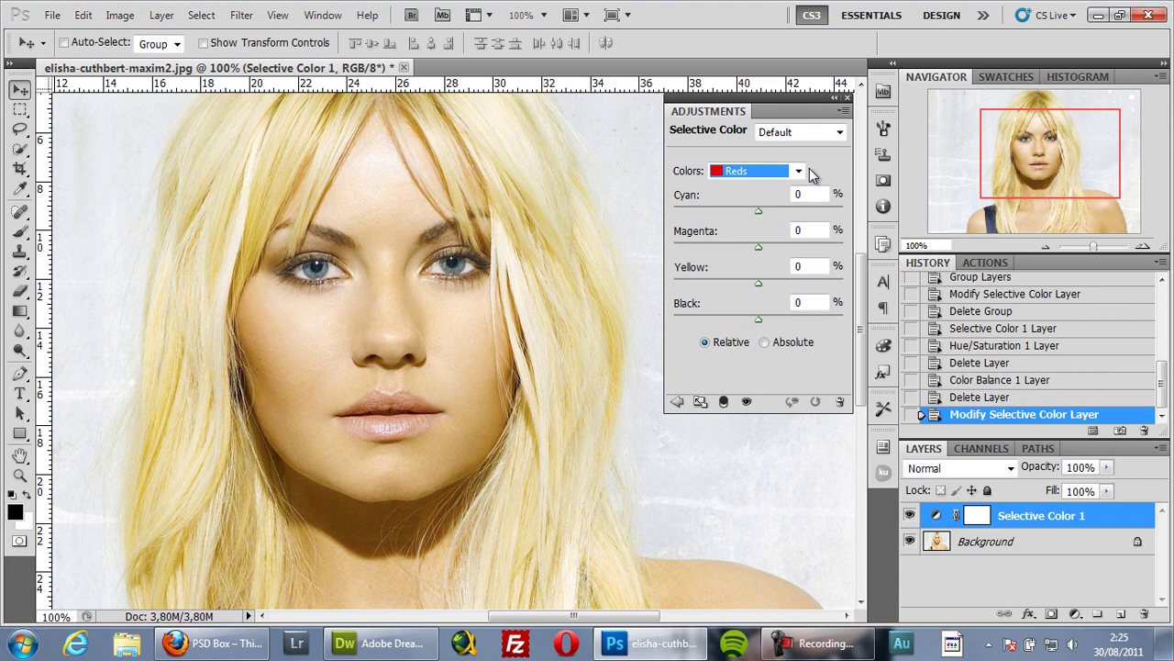
pyautogui.click(797, 171)
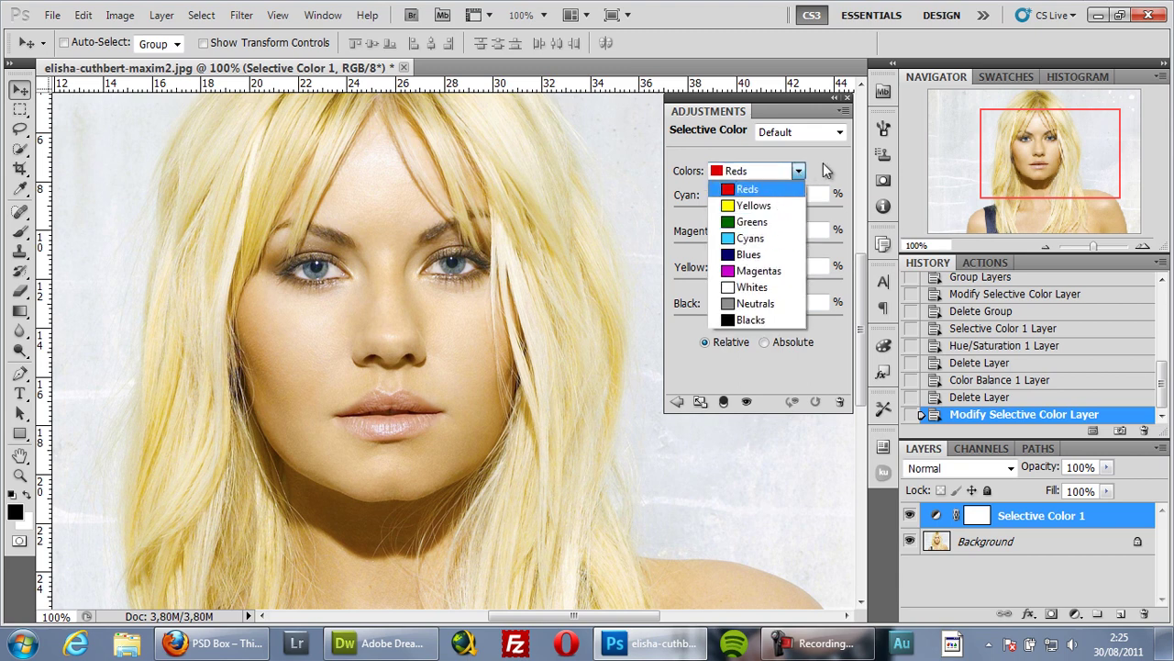
pyautogui.click(823, 163)
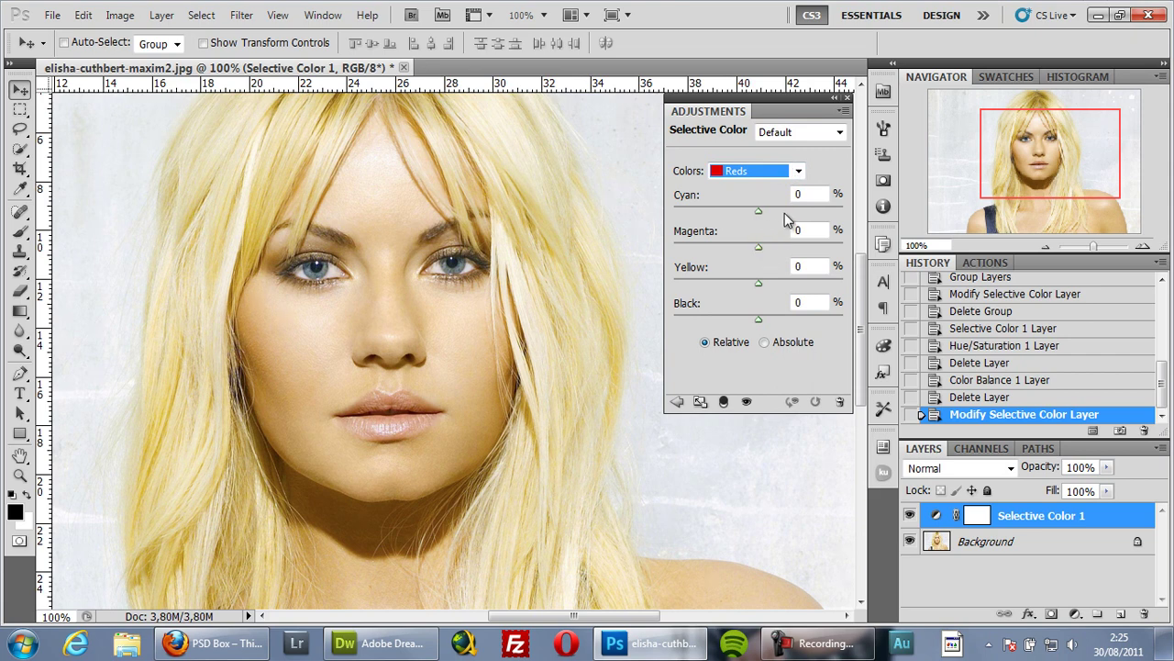
pyautogui.click(797, 170)
pyautogui.press('Escape')
# Recheck the slider diagram in Dreamweaver and set Magenta to +20% for the Yellows in the Selective Color adjustment
pyautogui.click(797, 171)
pyautogui.click(782, 207)
pyautogui.moveTo(777, 95); pyautogui.dragTo(771, 107)
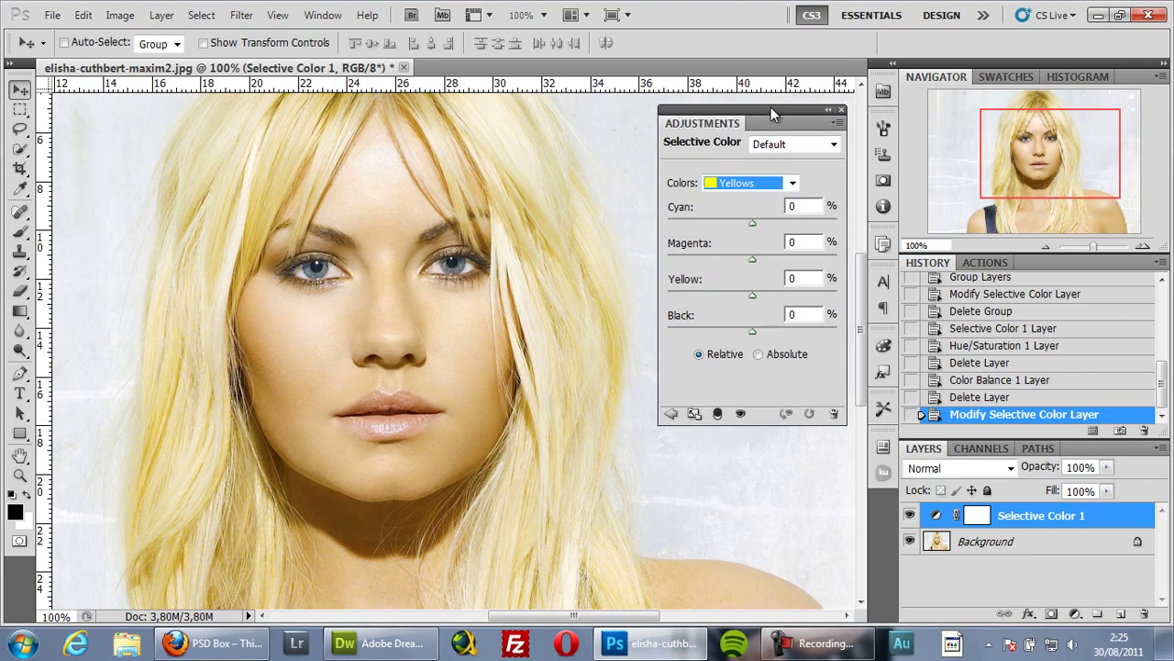
pyautogui.click(377, 643)
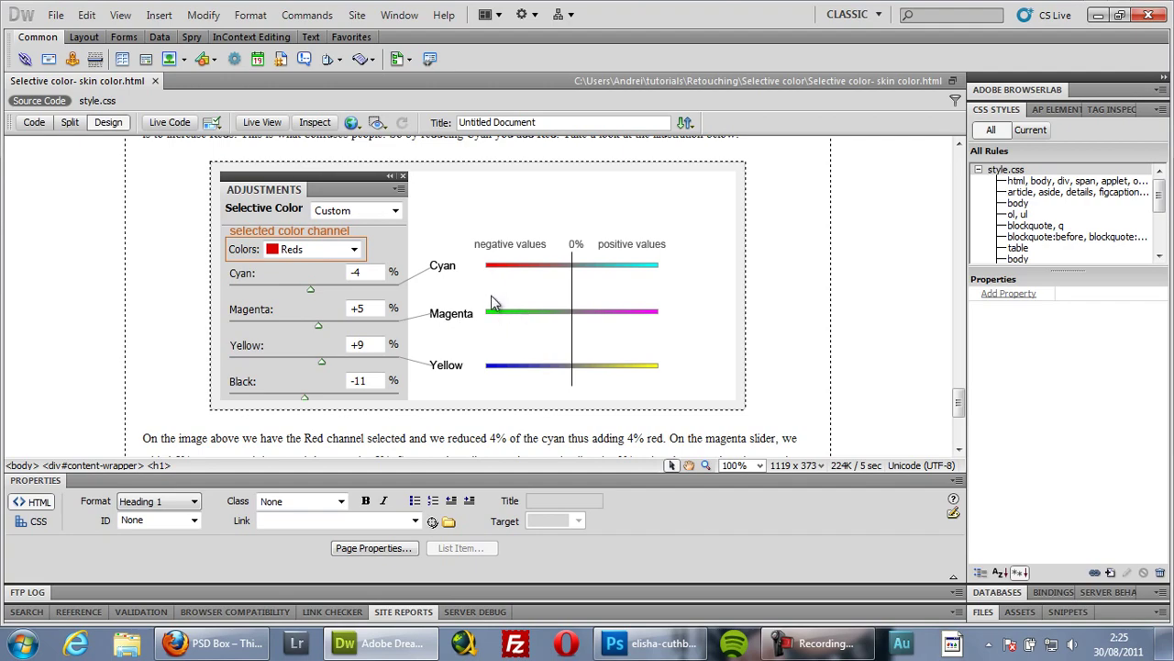
pyautogui.click(399, 651)
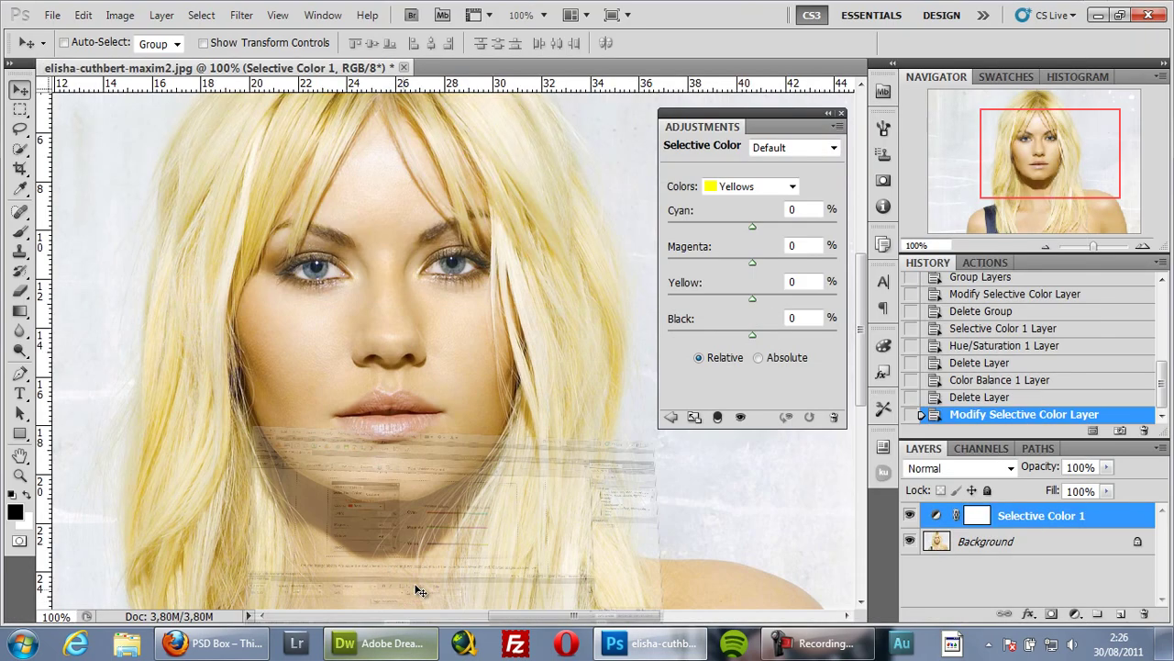
pyautogui.moveTo(754, 263); pyautogui.dragTo(771, 263)
pyautogui.click(819, 245)
pyautogui.press('Down')
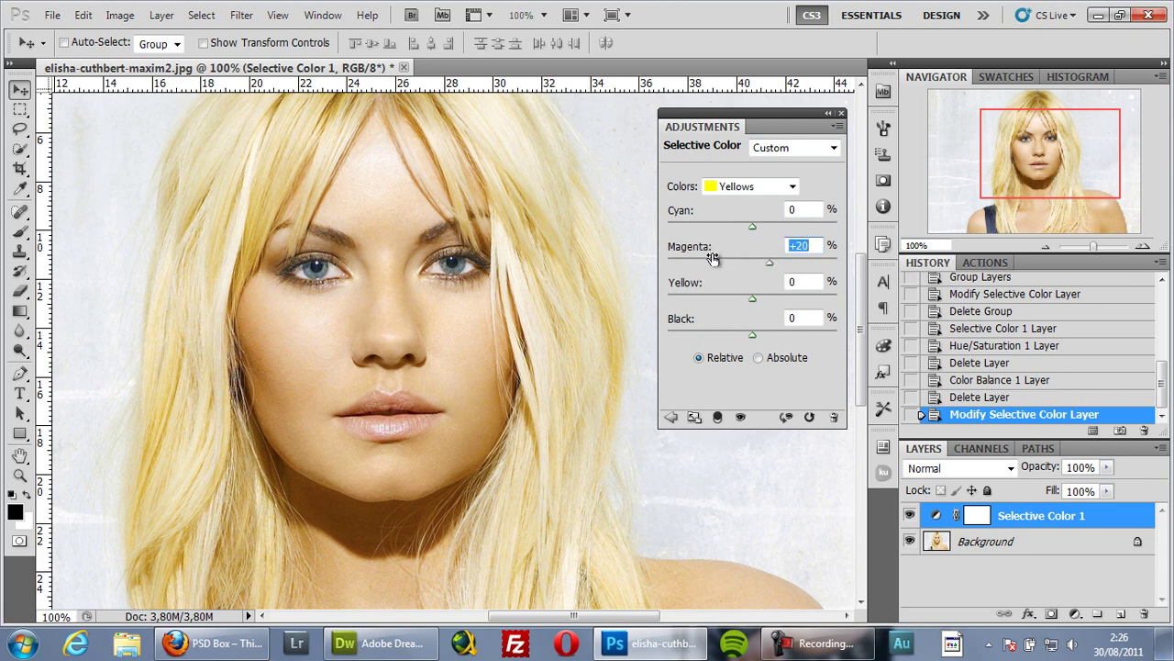
pyautogui.click(808, 210)
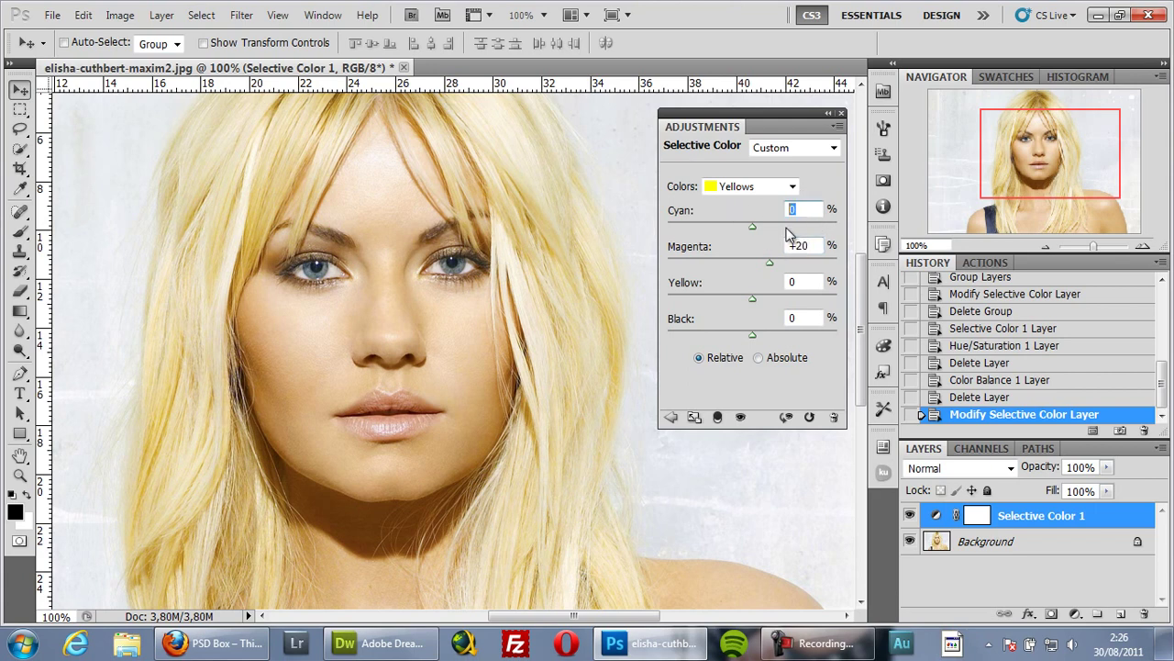
# Adjust the Reds to Magenta +15%, Yellow -15% and Cyan -16%
pyautogui.click(792, 186)
pyautogui.click(762, 207)
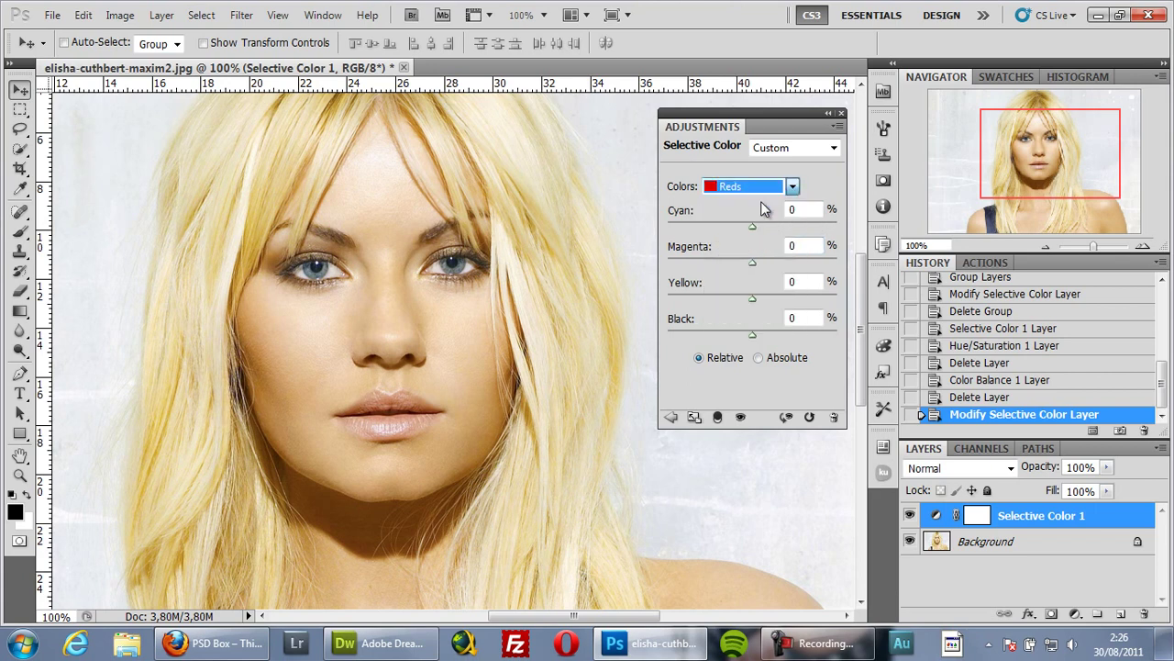
pyautogui.click(805, 246)
pyautogui.click(750, 265)
pyautogui.press('Up')
pyautogui.press('Up')
pyautogui.press('Up')
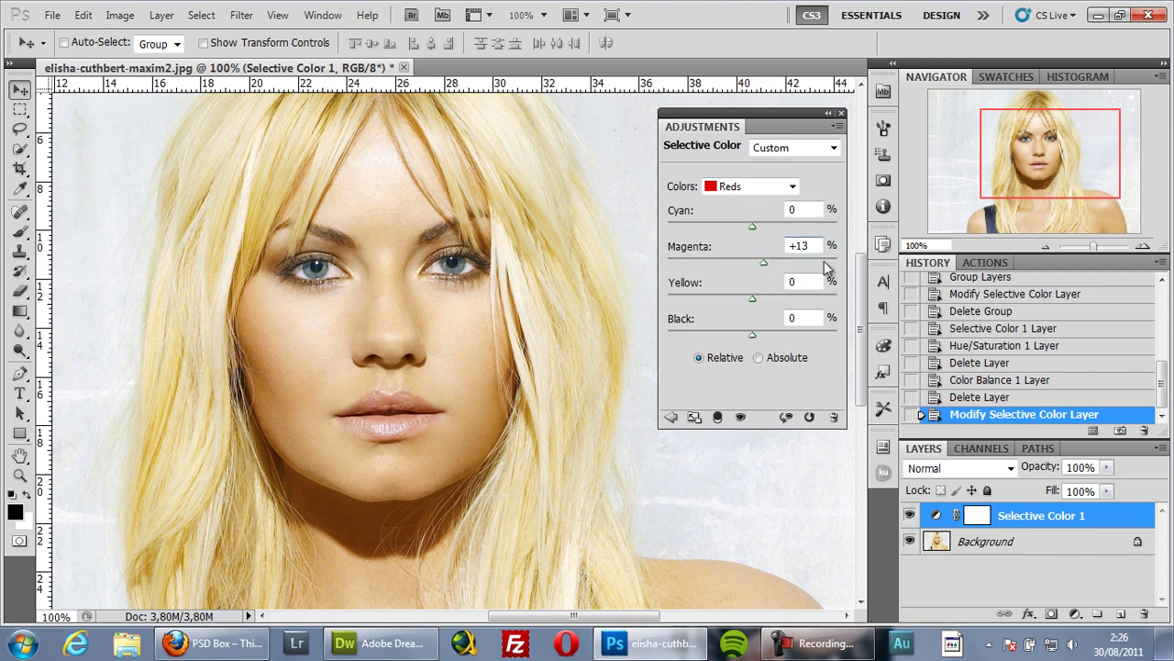
pyautogui.press('Up')
pyautogui.press('Up')
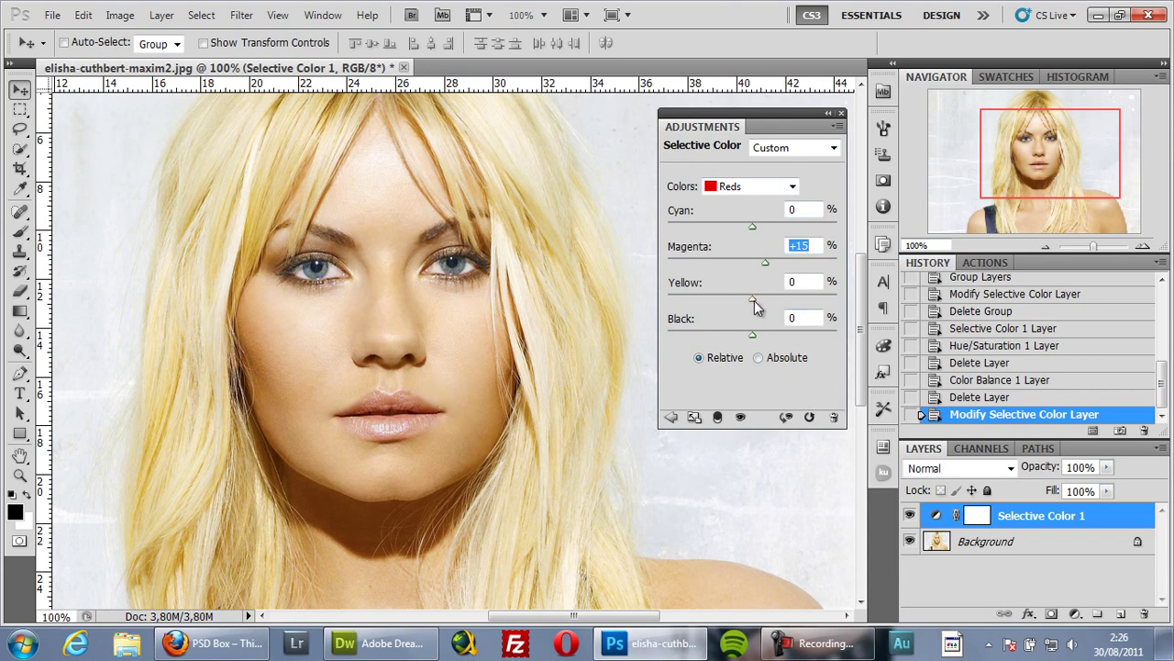
pyautogui.moveTo(755, 302)
pyautogui.mouseDown()
pyautogui.moveTo(773, 302)
pyautogui.moveTo(740, 297)
pyautogui.mouseUp()
pyautogui.moveTo(751, 226)
pyautogui.mouseDown()
pyautogui.moveTo(765, 226)
pyautogui.moveTo(720, 231)
pyautogui.moveTo(740, 238)
pyautogui.mouseUp()
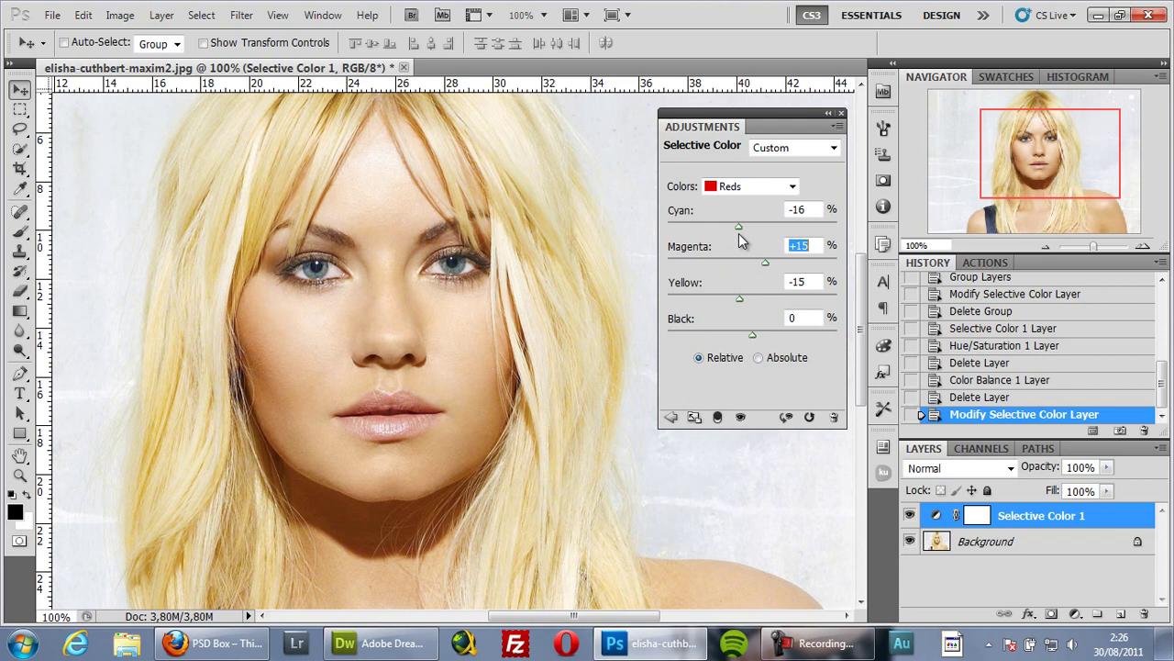
# Adjust the Yellows to Cyan -11%, Magenta +26%, Yellow +18% and Black -10%
pyautogui.click(793, 187)
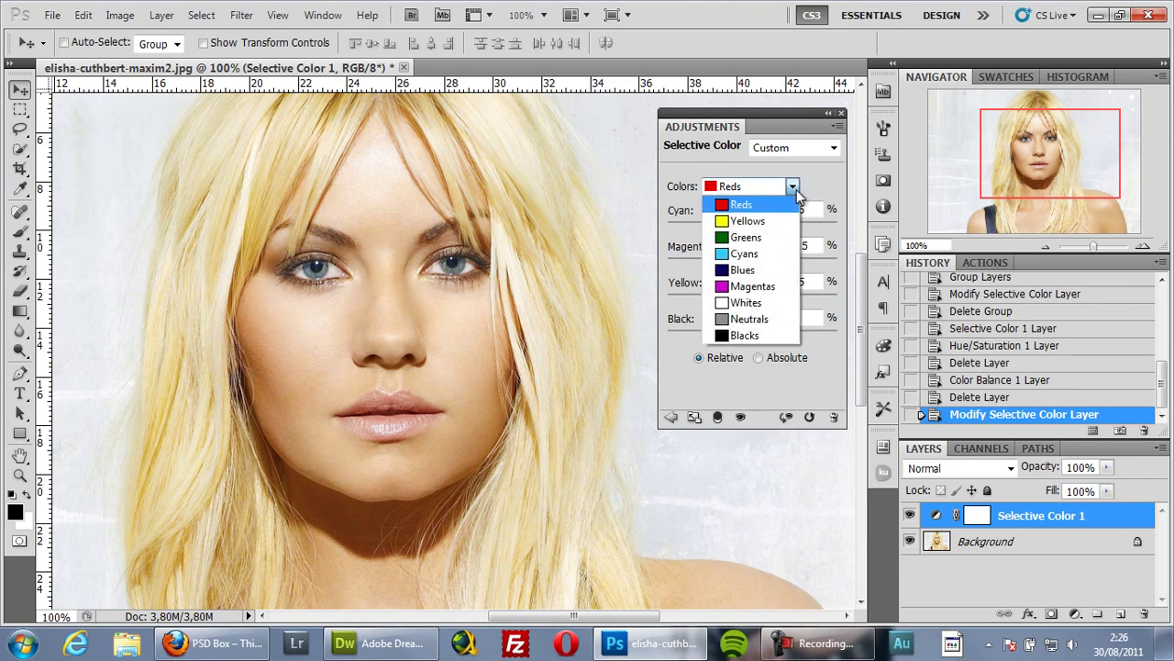
pyautogui.click(747, 224)
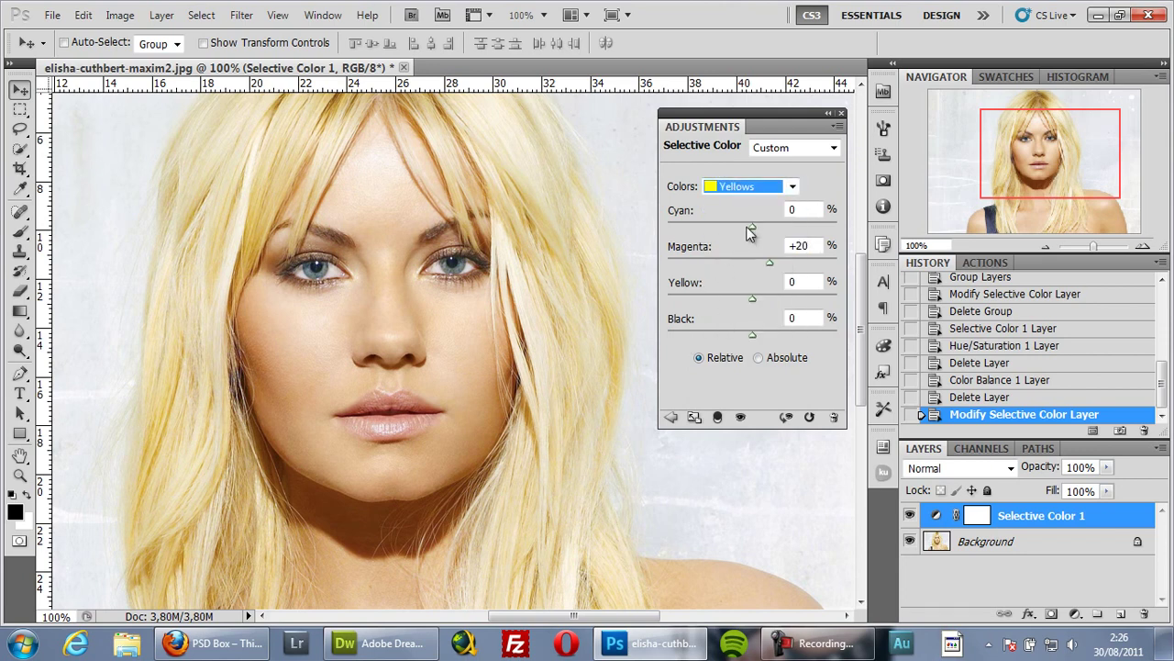
pyautogui.moveTo(752, 299); pyautogui.dragTo(767, 299)
pyautogui.moveTo(769, 300)
pyautogui.mouseDown()
pyautogui.moveTo(699, 308)
pyautogui.moveTo(781, 312)
pyautogui.moveTo(768, 309)
pyautogui.mouseUp()
pyautogui.moveTo(751, 226)
pyautogui.mouseDown()
pyautogui.moveTo(728, 223)
pyautogui.moveTo(764, 228)
pyautogui.mouseUp()
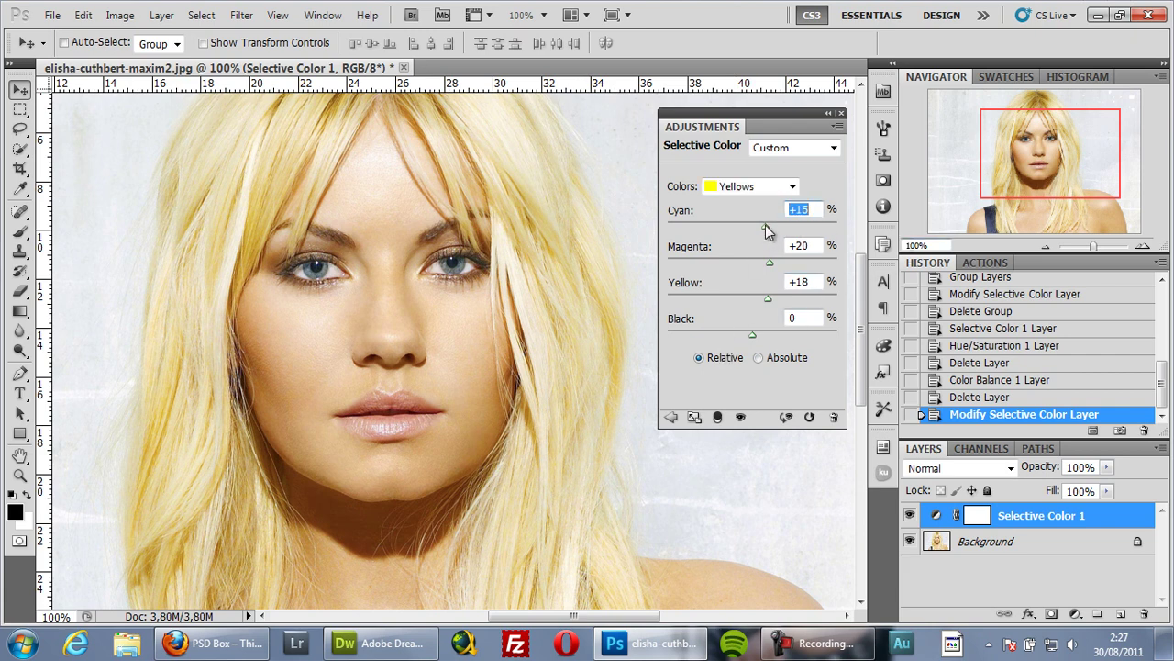
pyautogui.moveTo(767, 228); pyautogui.dragTo(774, 263)
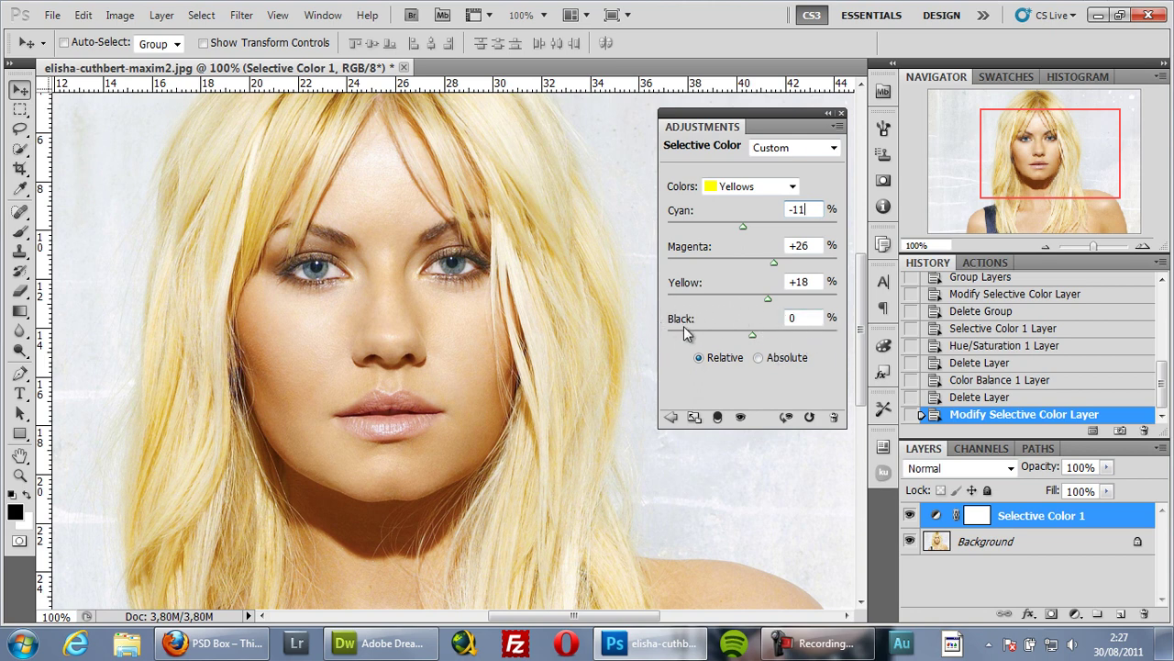
pyautogui.moveTo(752, 336); pyautogui.dragTo(792, 338)
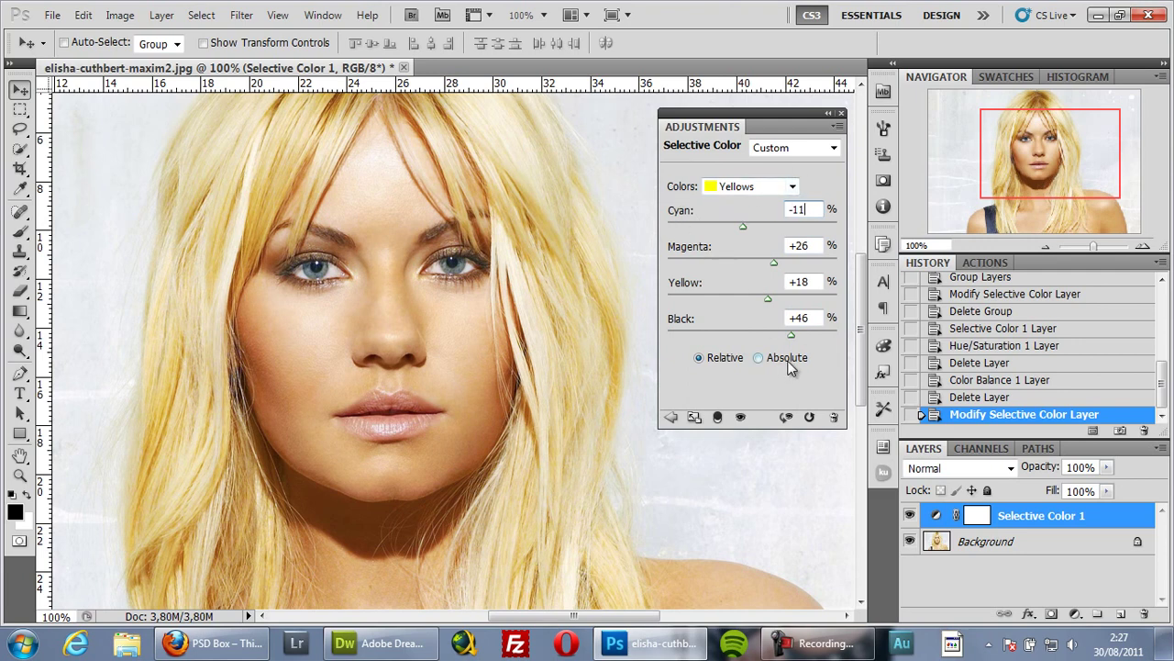
pyautogui.moveTo(795, 334); pyautogui.dragTo(745, 337)
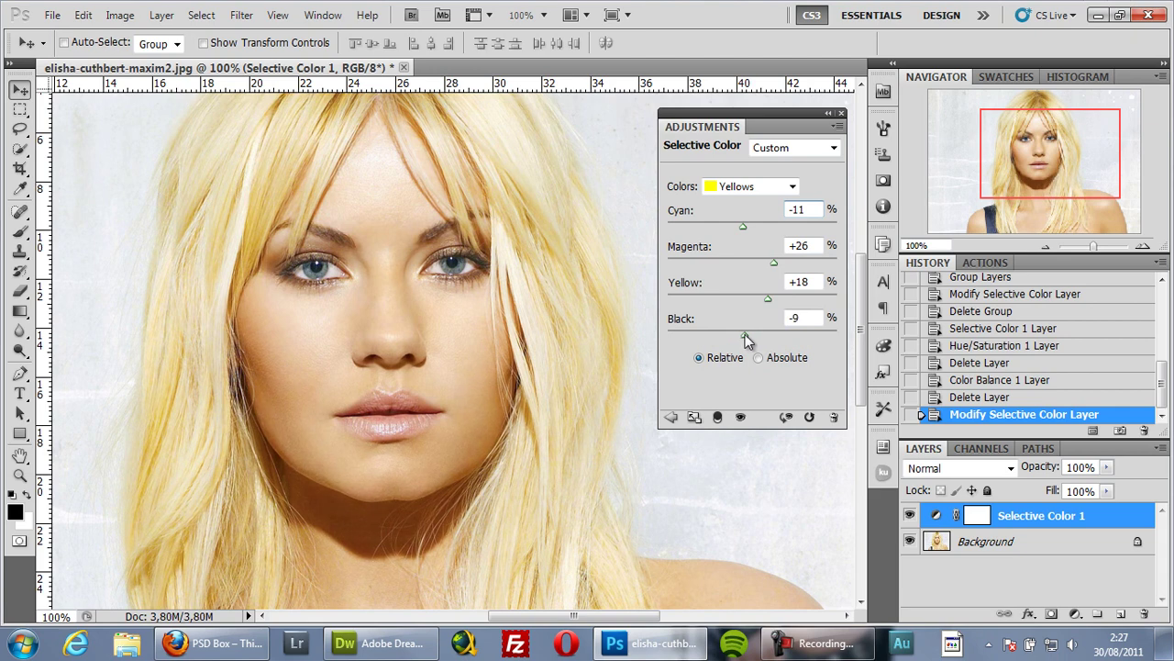
pyautogui.click(785, 319)
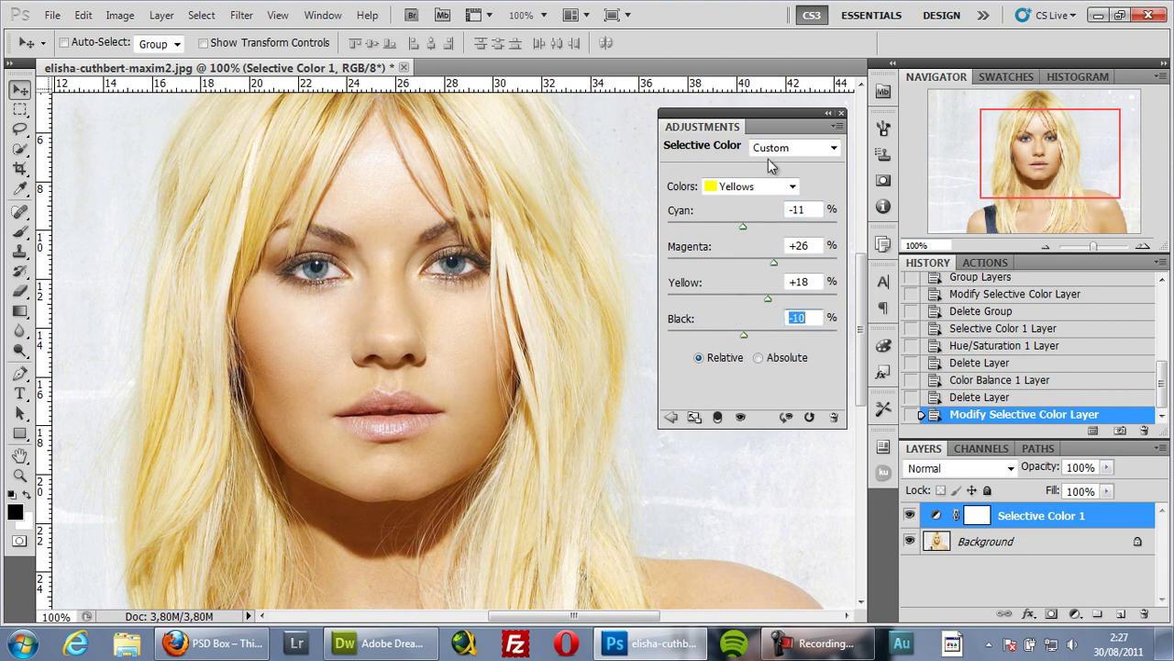
# Adjust the Reds to Cyan -35%, Magenta +29% and Yellow -5%
pyautogui.click(770, 186)
pyautogui.click(739, 200)
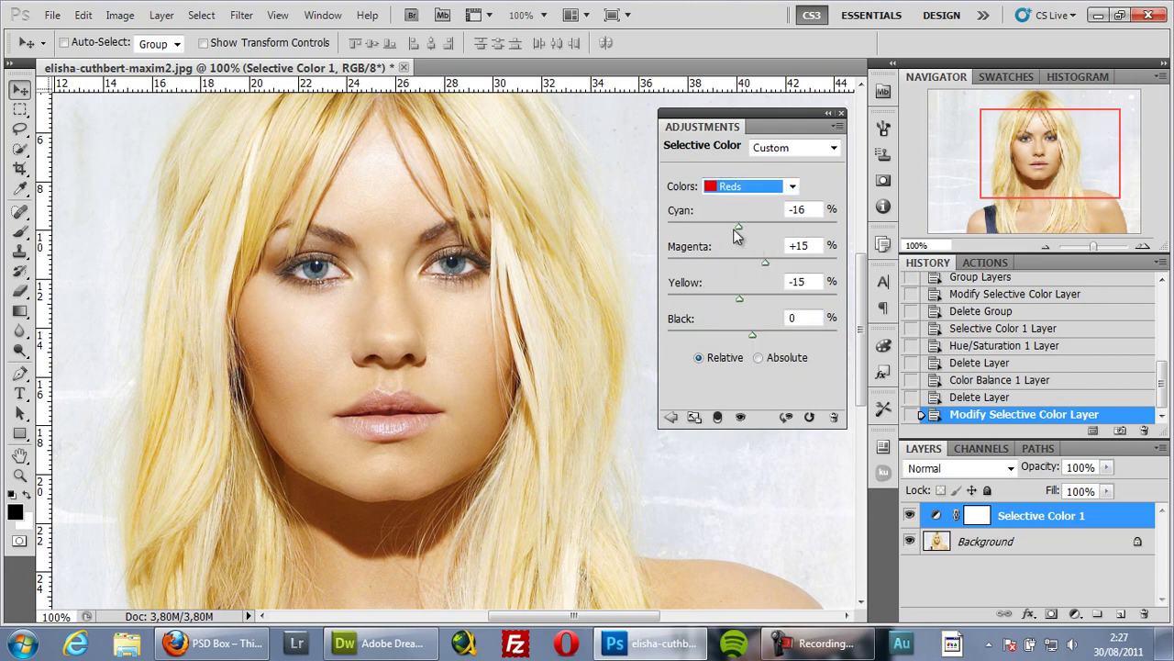
pyautogui.moveTo(740, 227); pyautogui.dragTo(723, 225)
pyautogui.moveTo(740, 297)
pyautogui.mouseDown()
pyautogui.moveTo(763, 296)
pyautogui.moveTo(748, 296)
pyautogui.mouseUp()
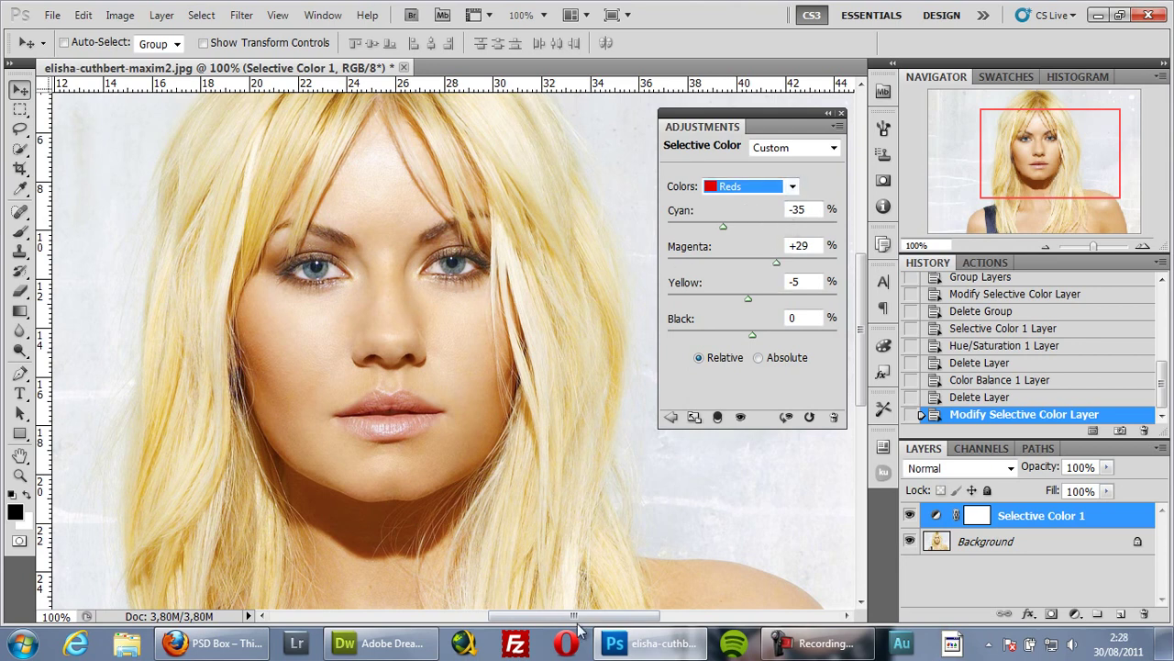
# Set Cyan, Magenta and Yellow to -100% for the Blues in the Selective Color adjustment
pyautogui.moveTo(584, 615); pyautogui.dragTo(531, 614)
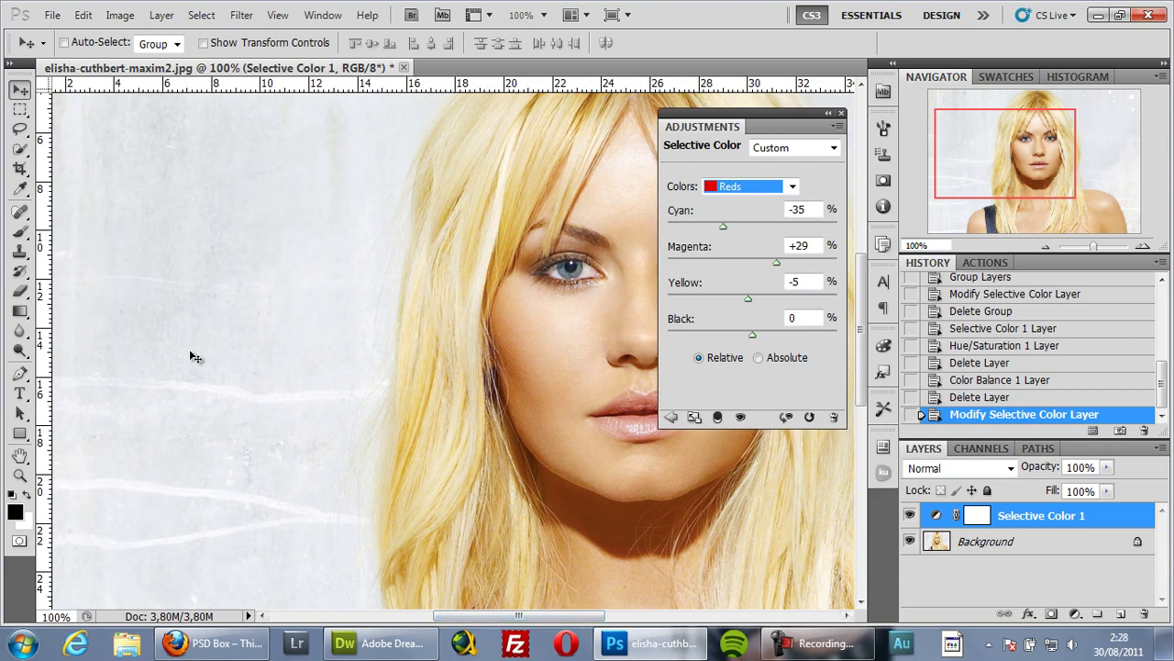
pyautogui.click(794, 187)
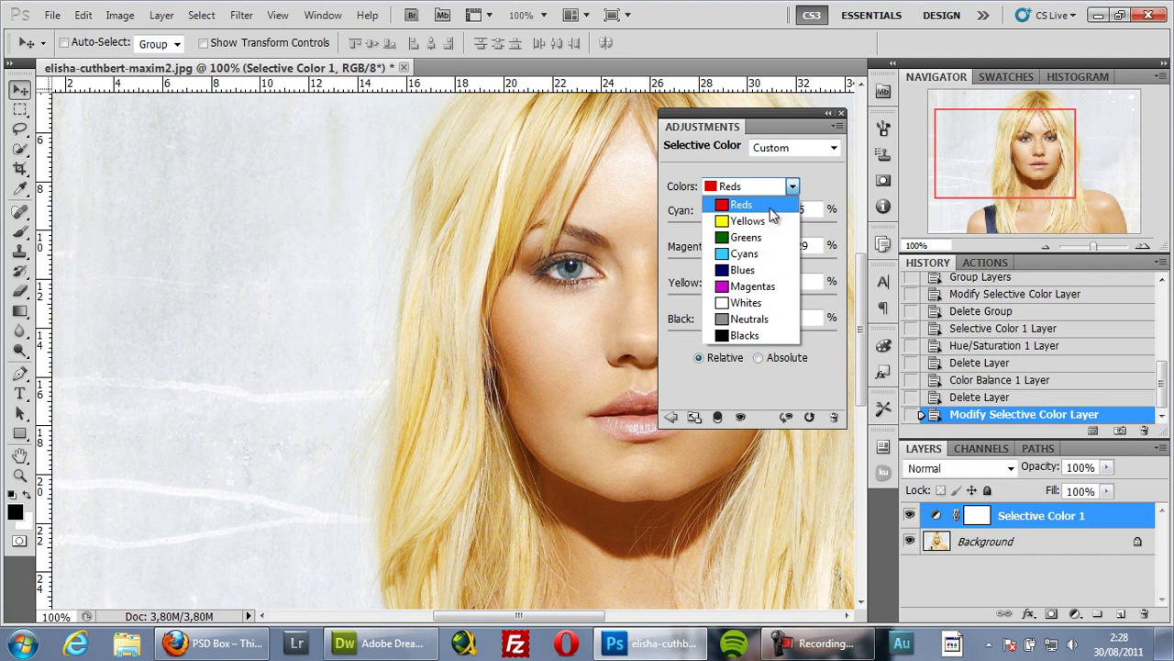
pyautogui.click(771, 208)
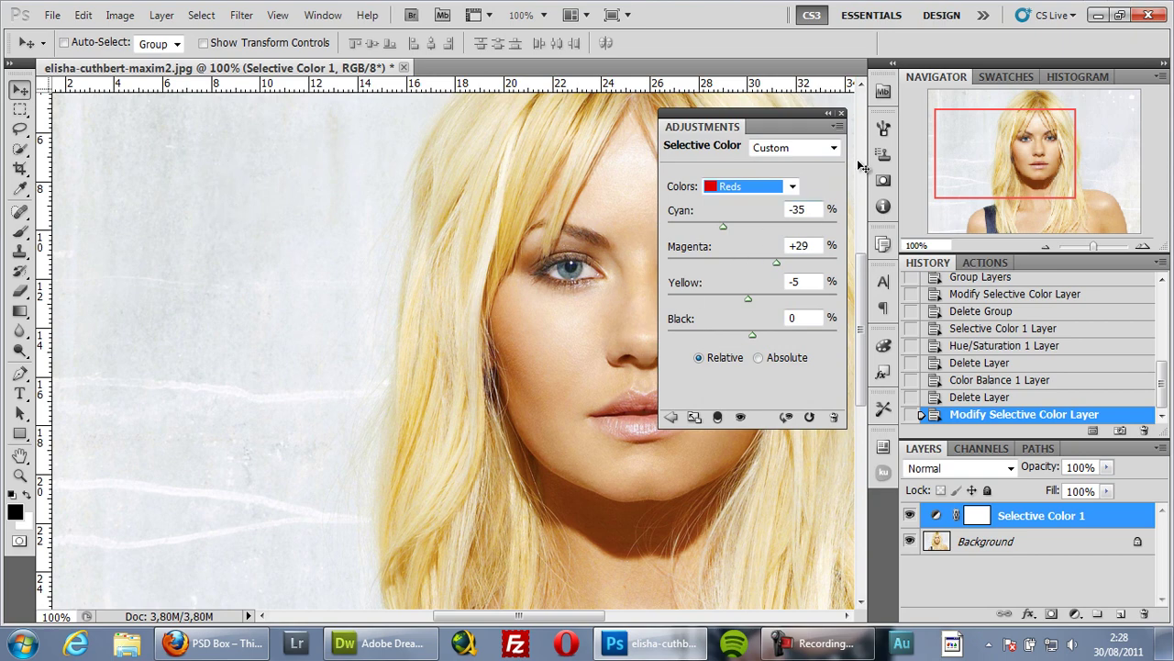
pyautogui.moveTo(550, 617); pyautogui.dragTo(588, 624)
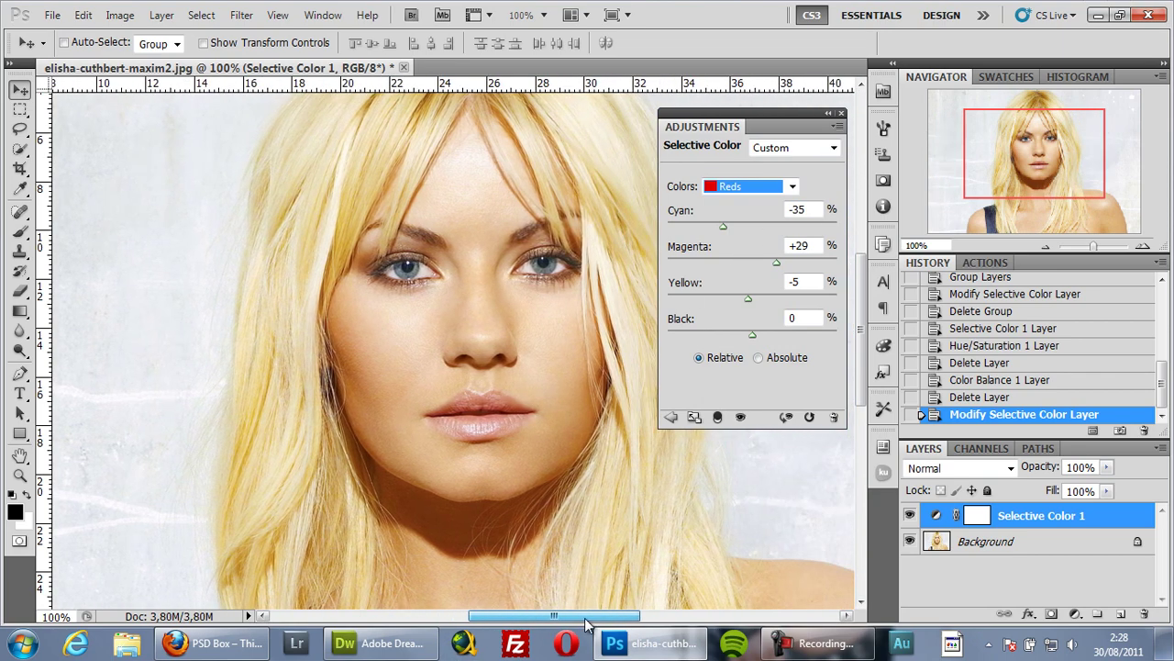
pyautogui.click(793, 186)
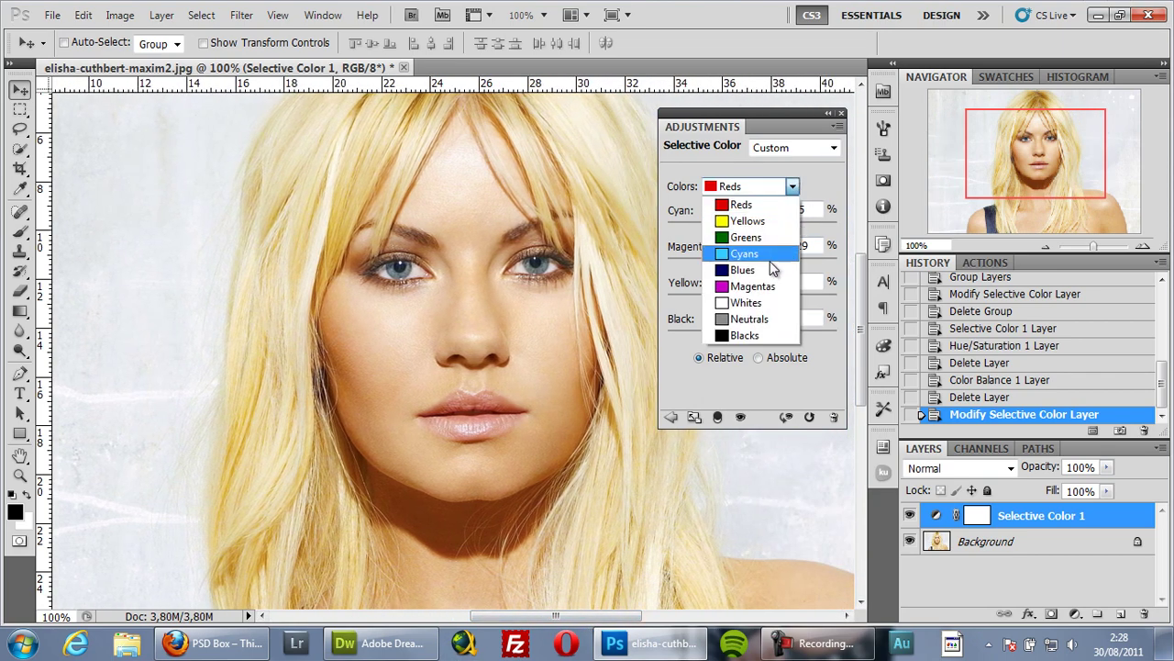
pyautogui.click(760, 272)
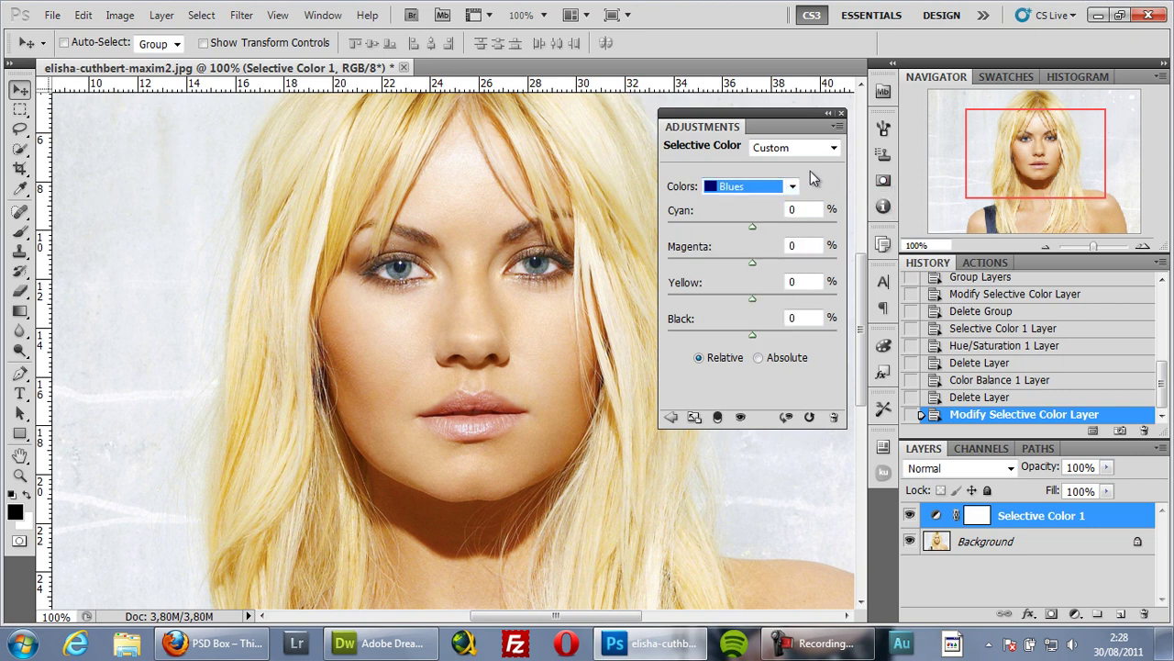
pyautogui.moveTo(753, 263); pyautogui.dragTo(666, 263)
pyautogui.moveTo(752, 299); pyautogui.dragTo(622, 296)
pyautogui.moveTo(752, 226); pyautogui.dragTo(668, 226)
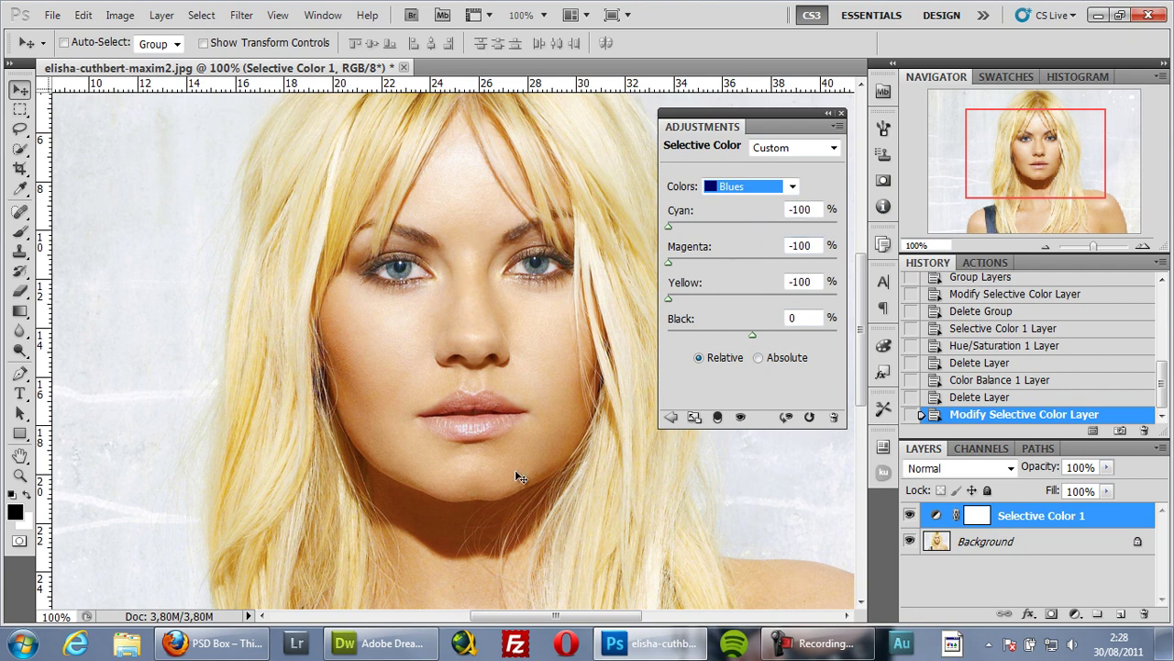
# Try Cyan +45%, Magenta +65%, Yellow +42% and Black -12% for the Blues in the Selective Color adjustment
pyautogui.moveTo(574, 624); pyautogui.dragTo(592, 624)
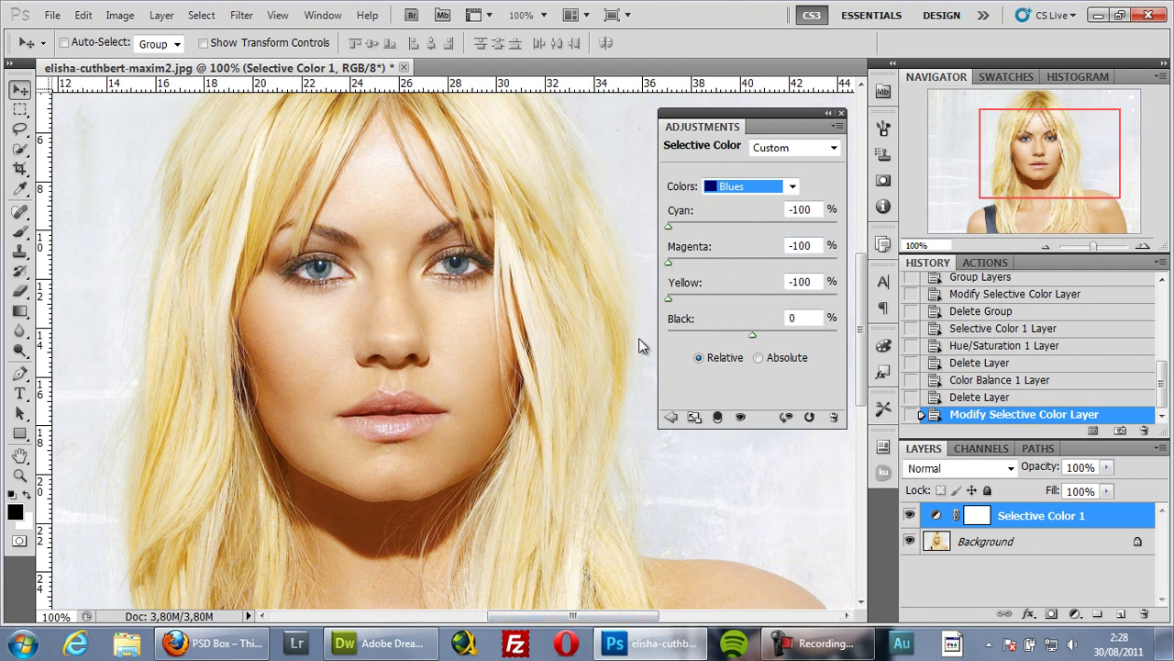
pyautogui.moveTo(794, 297); pyautogui.dragTo(700, 299)
pyautogui.moveTo(1046, 161); pyautogui.dragTo(1018, 241)
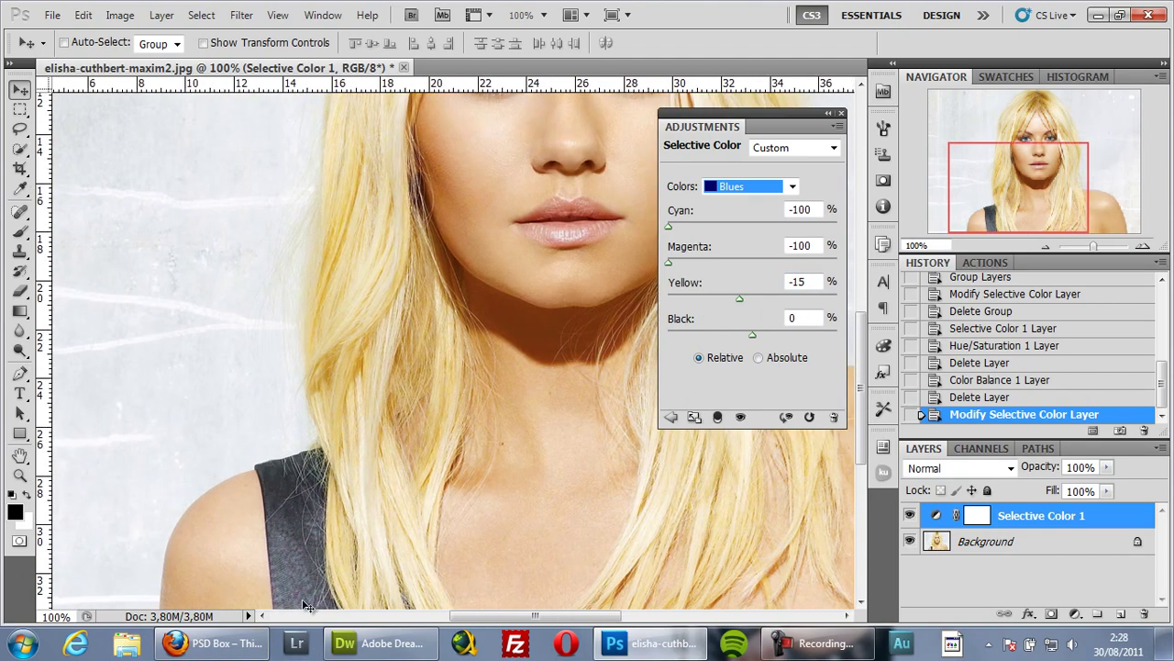
pyautogui.moveTo(775, 265); pyautogui.dragTo(808, 264)
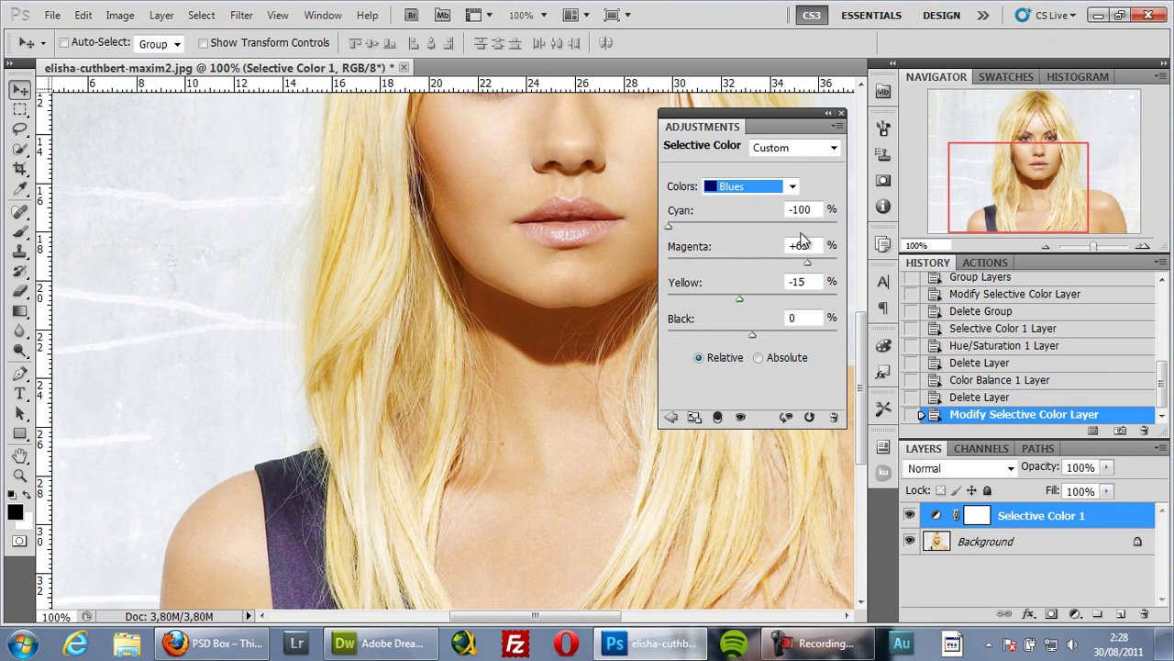
pyautogui.moveTo(673, 229); pyautogui.dragTo(792, 233)
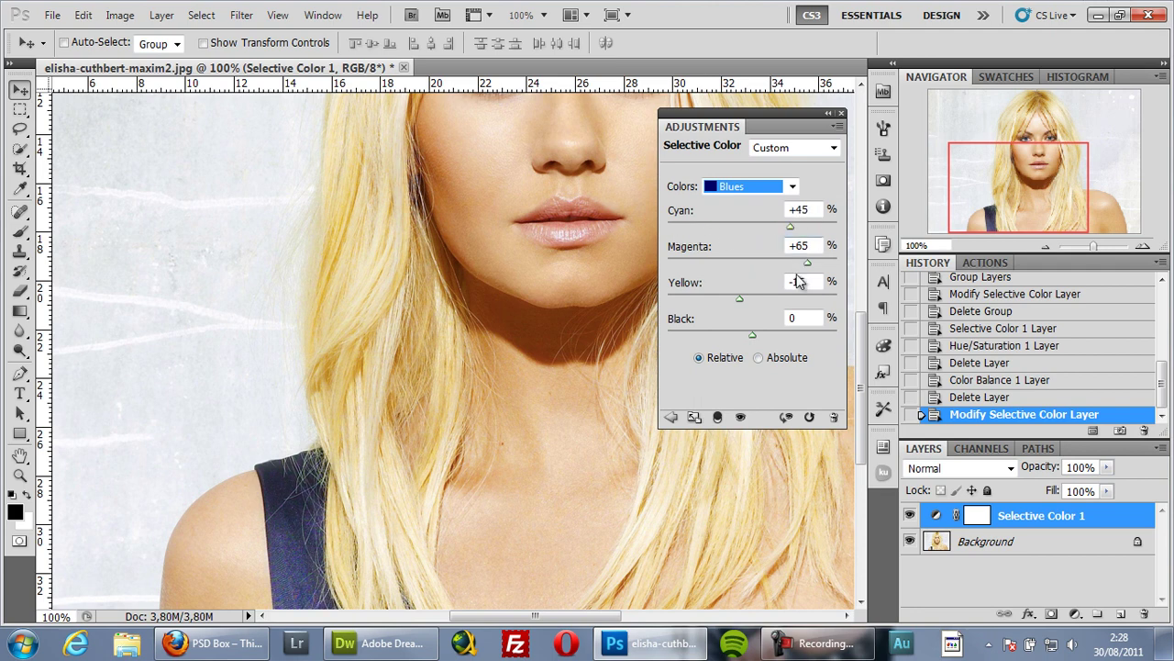
pyautogui.moveTo(740, 299); pyautogui.dragTo(742, 337)
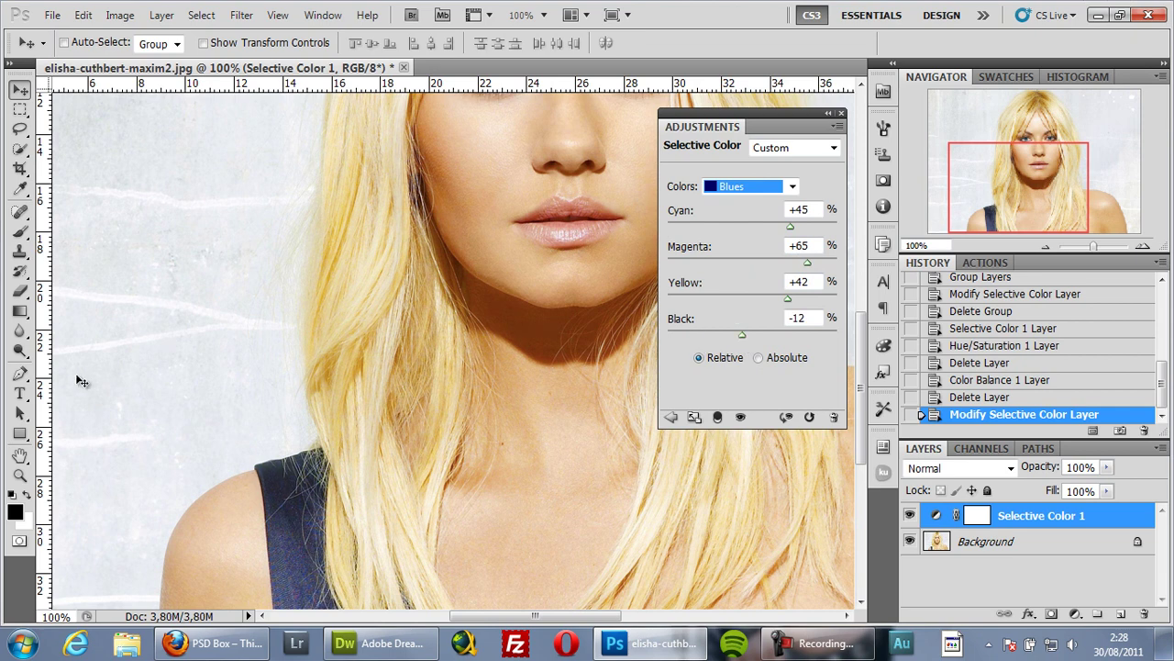
# Adjust the Blues to Cyan +24%, Magenta -6% and Yellow +2%
pyautogui.moveTo(807, 263); pyautogui.dragTo(747, 263)
pyautogui.moveTo(789, 301); pyautogui.dragTo(756, 300)
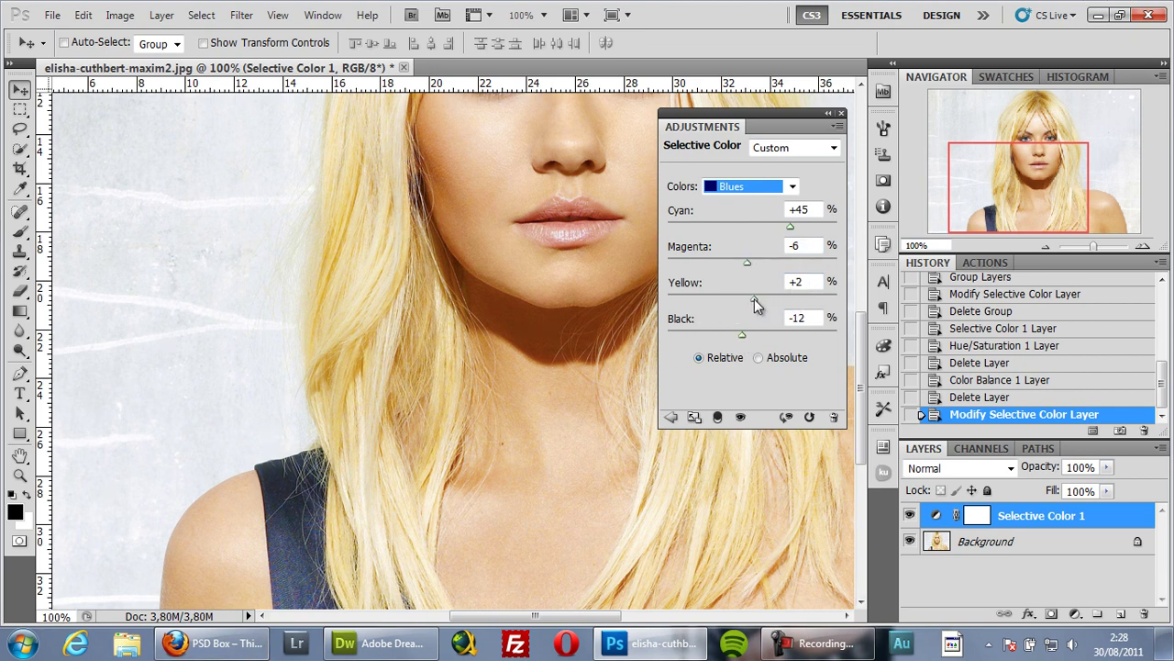
pyautogui.moveTo(790, 226); pyautogui.dragTo(773, 229)
pyautogui.moveTo(979, 203)
pyautogui.mouseDown()
pyautogui.moveTo(987, 171)
pyautogui.moveTo(996, 190)
pyautogui.mouseUp()
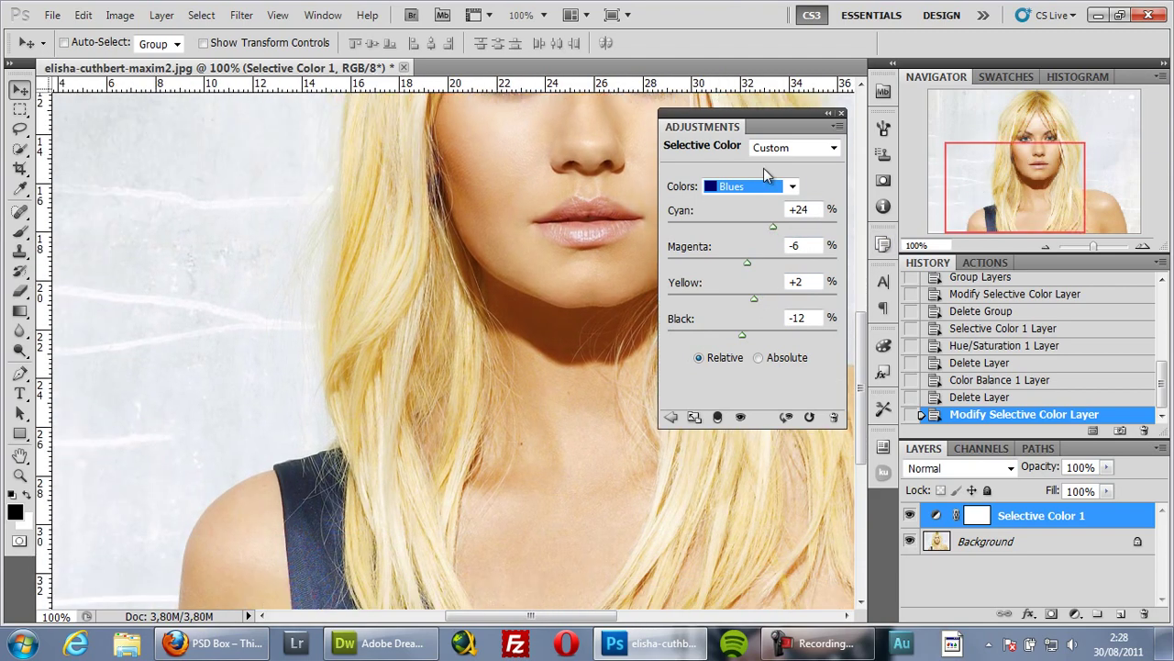
# Target the adjustment layer's mask and set the Blues to Magenta +100%, Yellow +100% and Black -100%
pyautogui.click(977, 515)
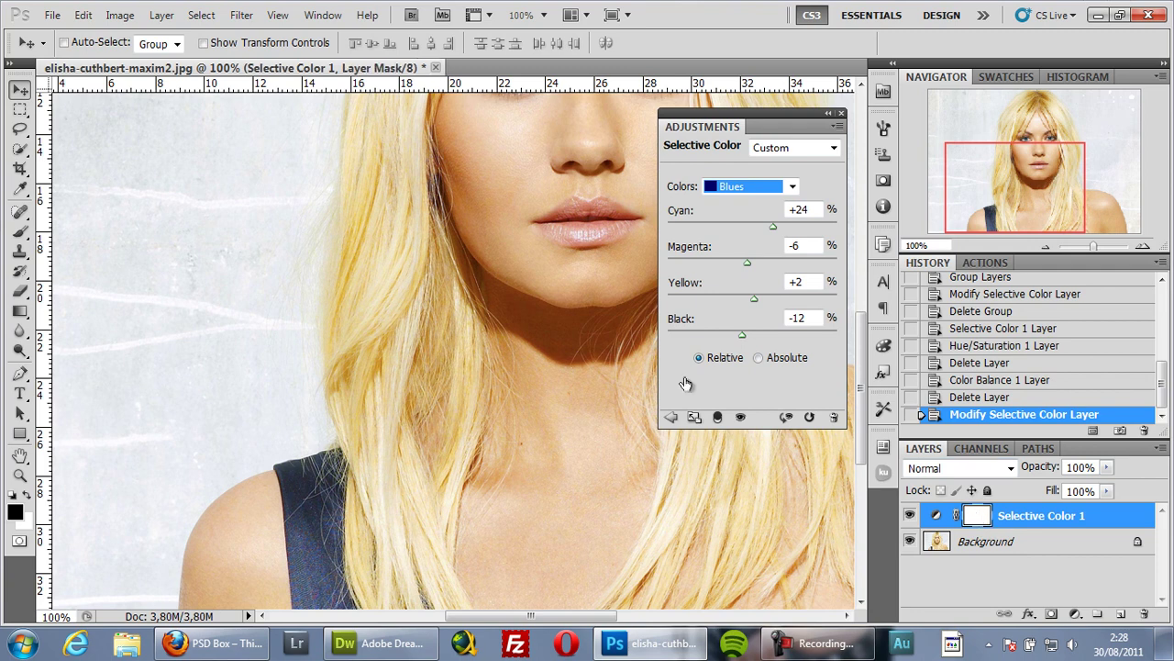
pyautogui.click(22, 149)
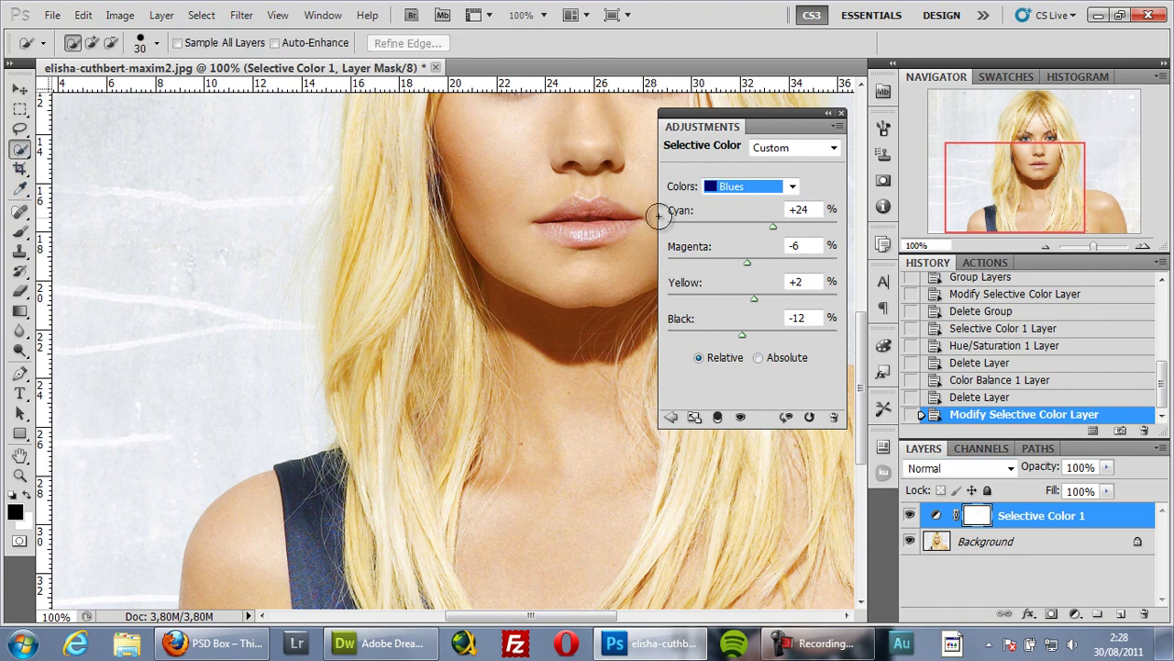
pyautogui.moveTo(747, 264); pyautogui.dragTo(836, 263)
pyautogui.moveTo(754, 300); pyautogui.dragTo(867, 295)
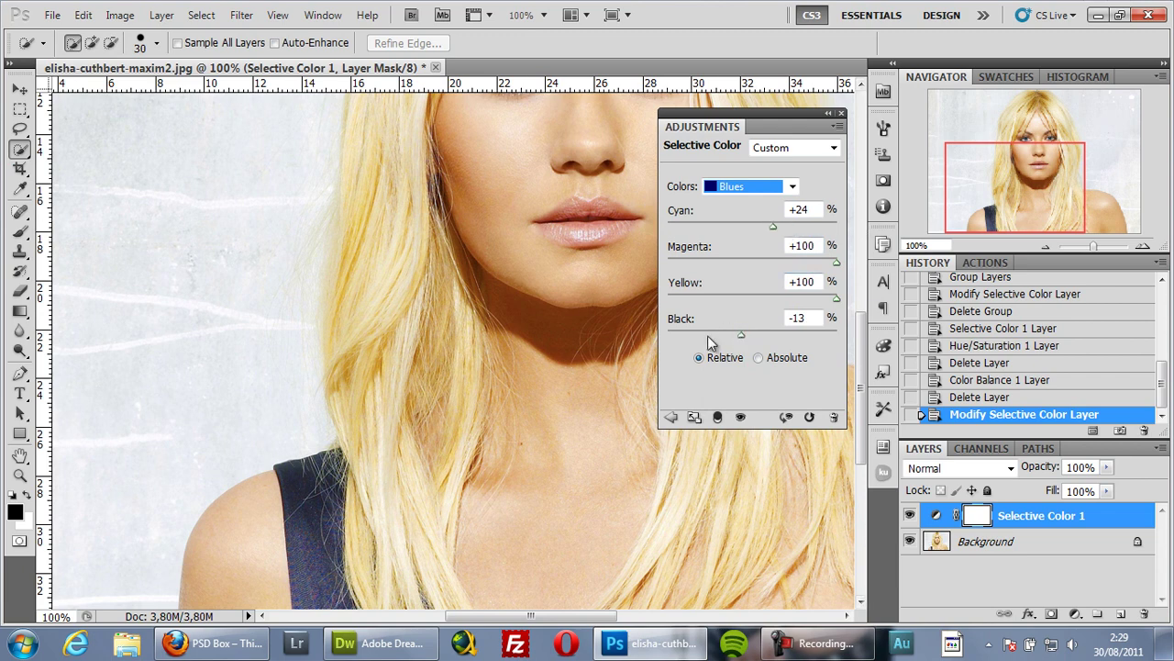
pyautogui.moveTo(707, 335); pyautogui.dragTo(574, 341)
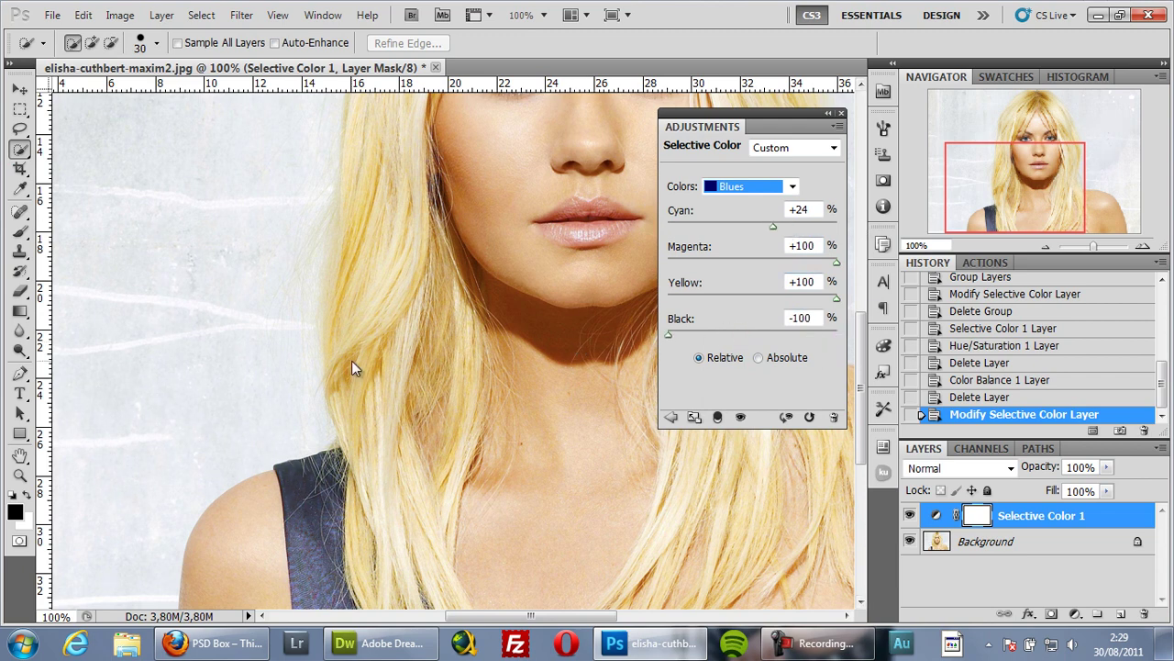
# Paint black on the Selective Color mask over the dark shoulder strap with a soft 135 px brush at 0% hardness
pyautogui.click(19, 230)
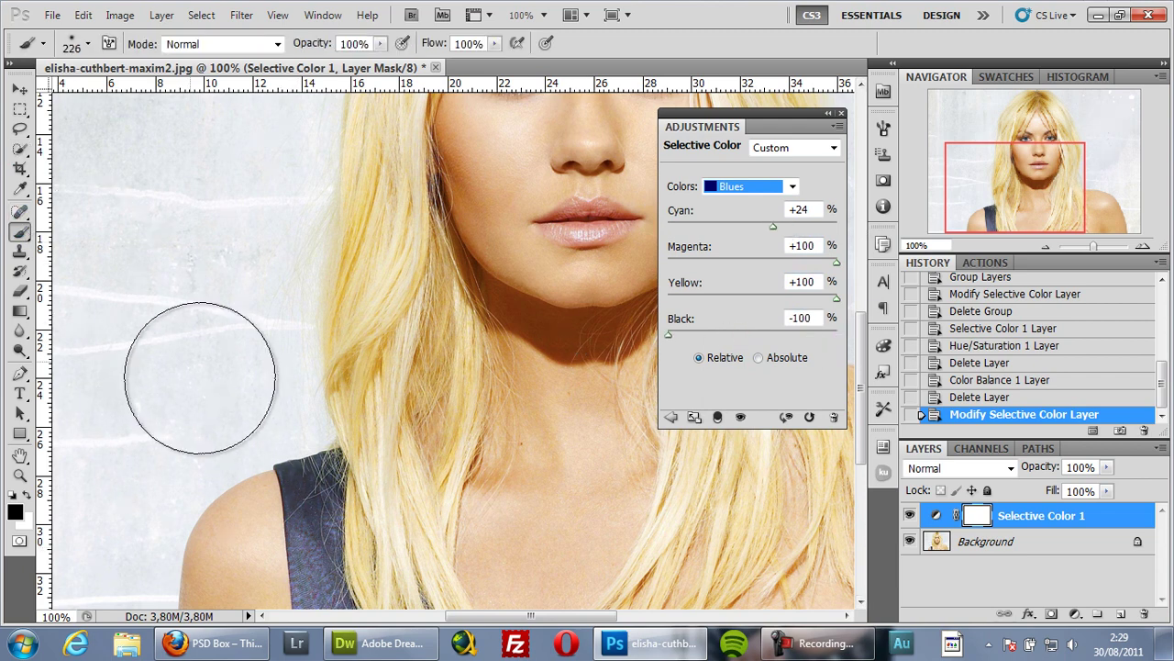
pyautogui.rightClick(333, 303)
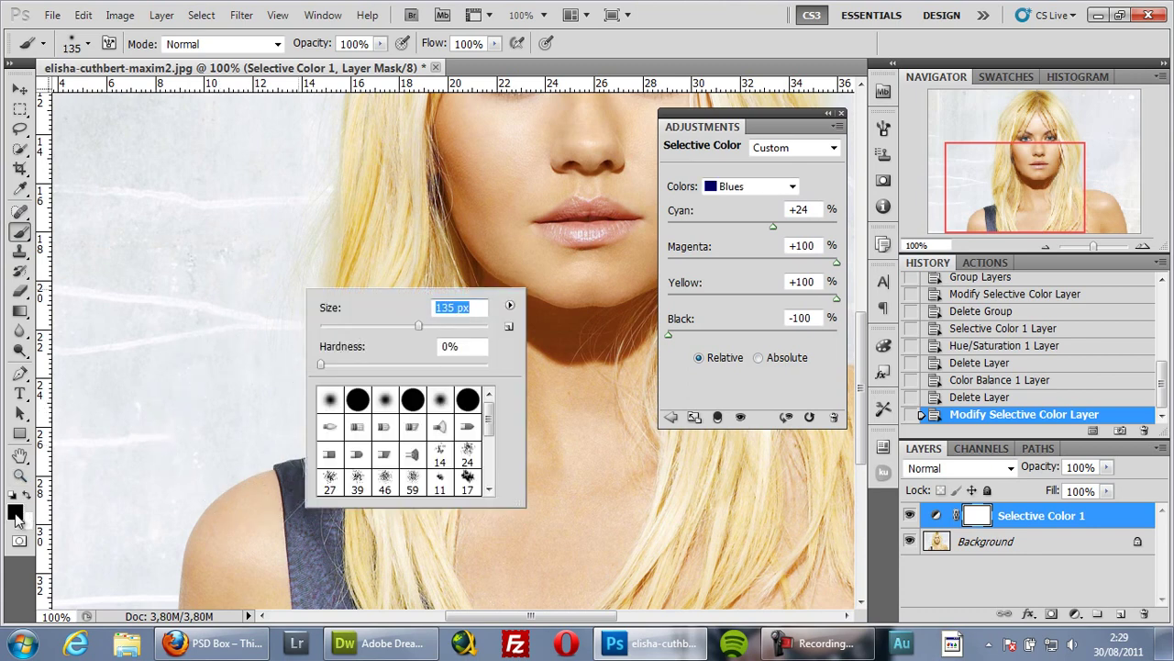
pyautogui.press('Return')
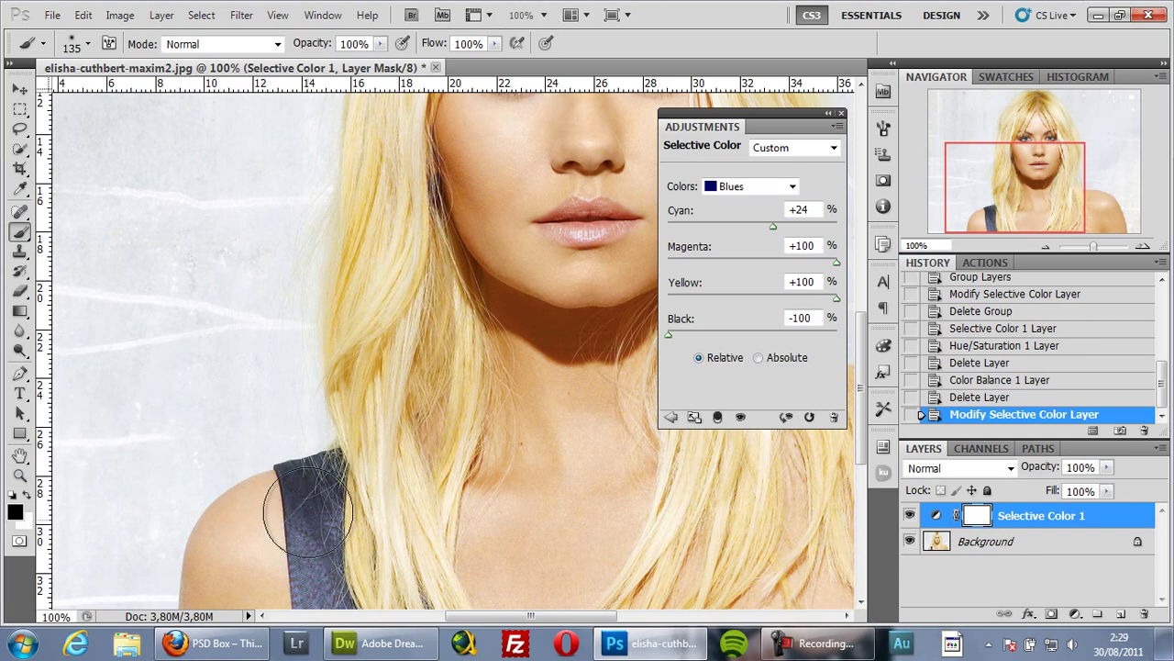
pyautogui.moveTo(321, 495)
pyautogui.mouseDown()
pyautogui.moveTo(299, 560)
pyautogui.moveTo(320, 429)
pyautogui.moveTo(329, 572)
pyautogui.moveTo(302, 517)
pyautogui.moveTo(330, 400)
pyautogui.mouseUp()
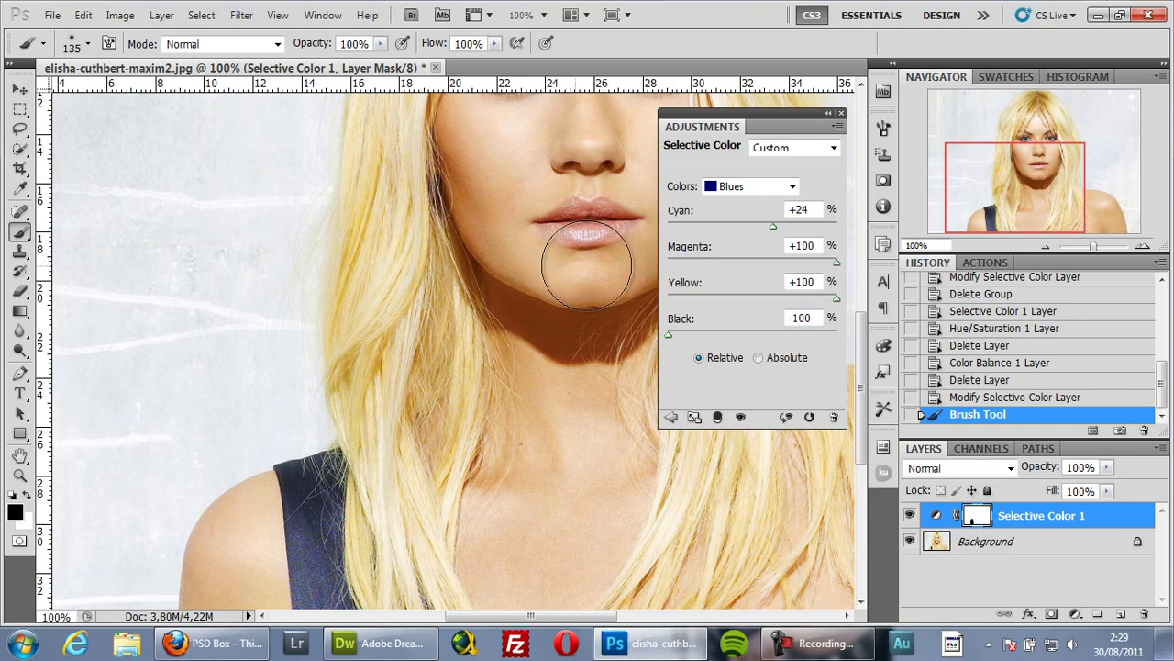
# Adjust the Cyans to Cyan +82%, Magenta +55% and Yellow -100% to strengthen the eye color
pyautogui.moveTo(1035, 158); pyautogui.dragTo(1071, 133)
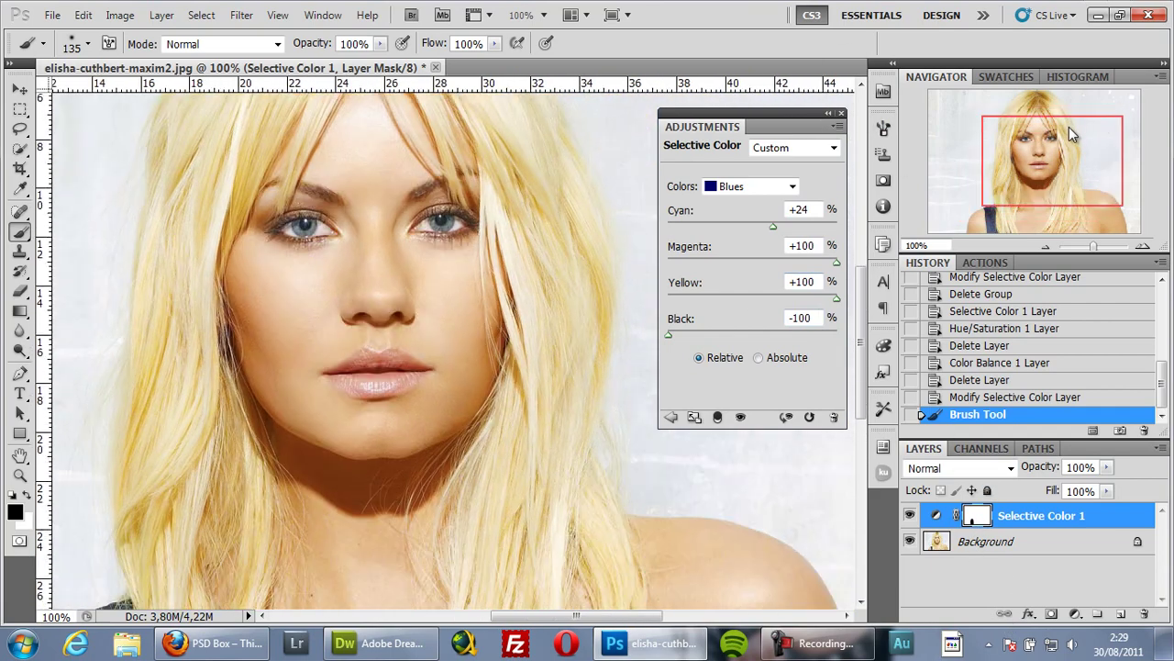
pyautogui.click(775, 186)
pyautogui.click(733, 253)
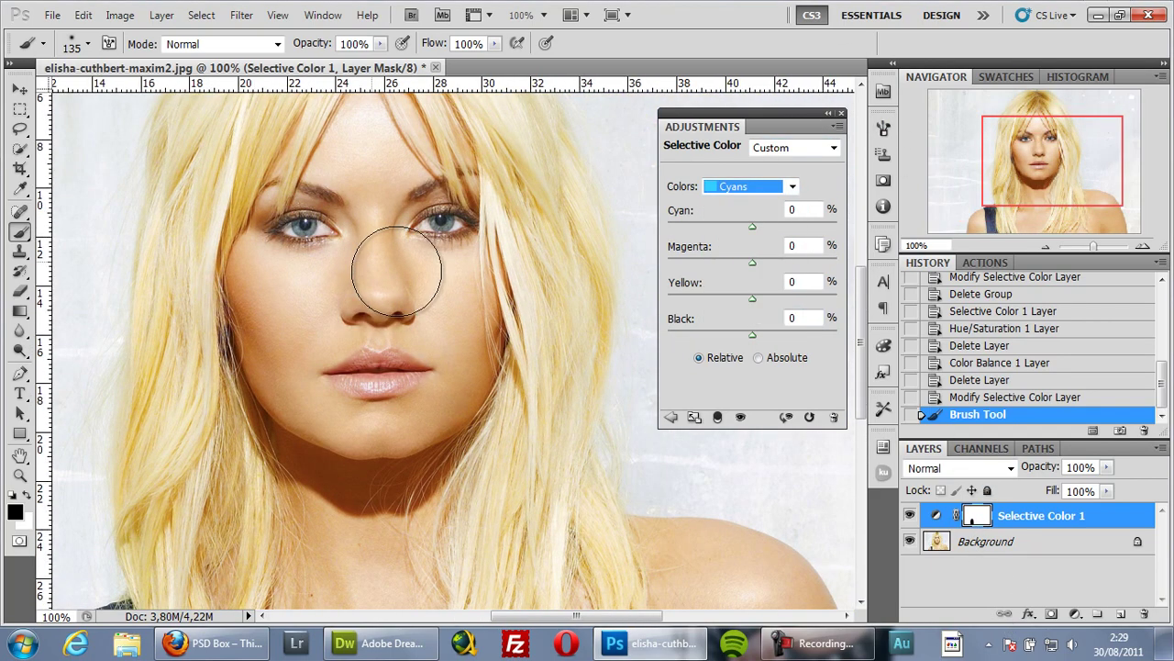
pyautogui.moveTo(755, 225); pyautogui.dragTo(821, 227)
pyautogui.moveTo(752, 262); pyautogui.dragTo(655, 303)
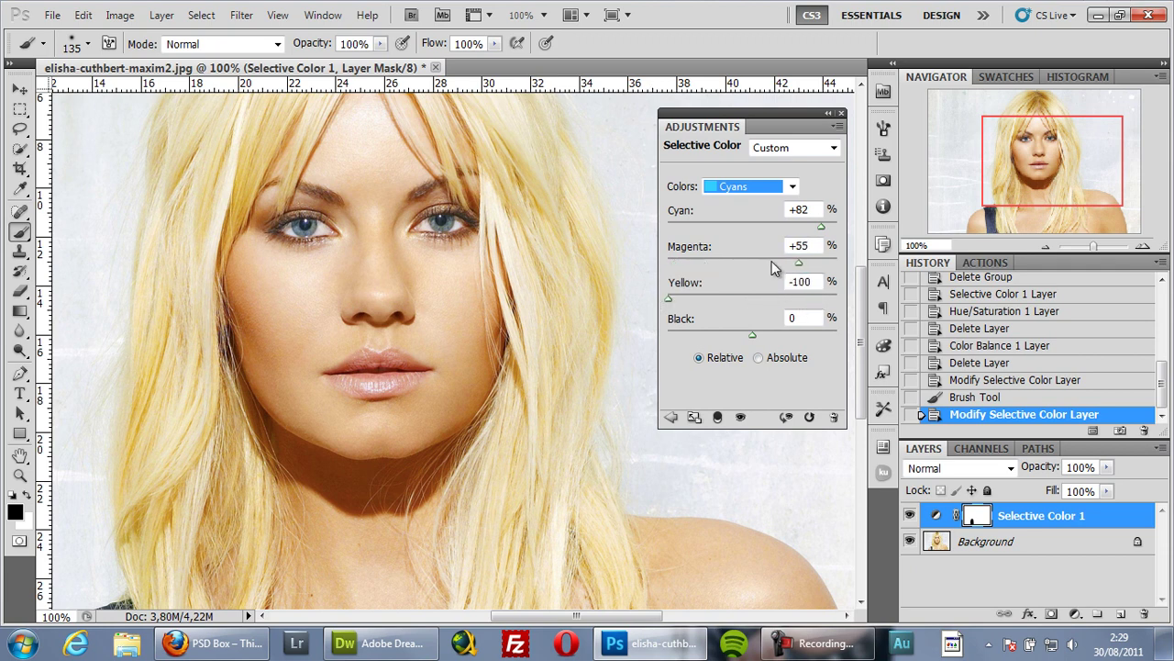
# Set Black to -14% for the Yellows in the Selective Color adjustment
pyautogui.click(790, 187)
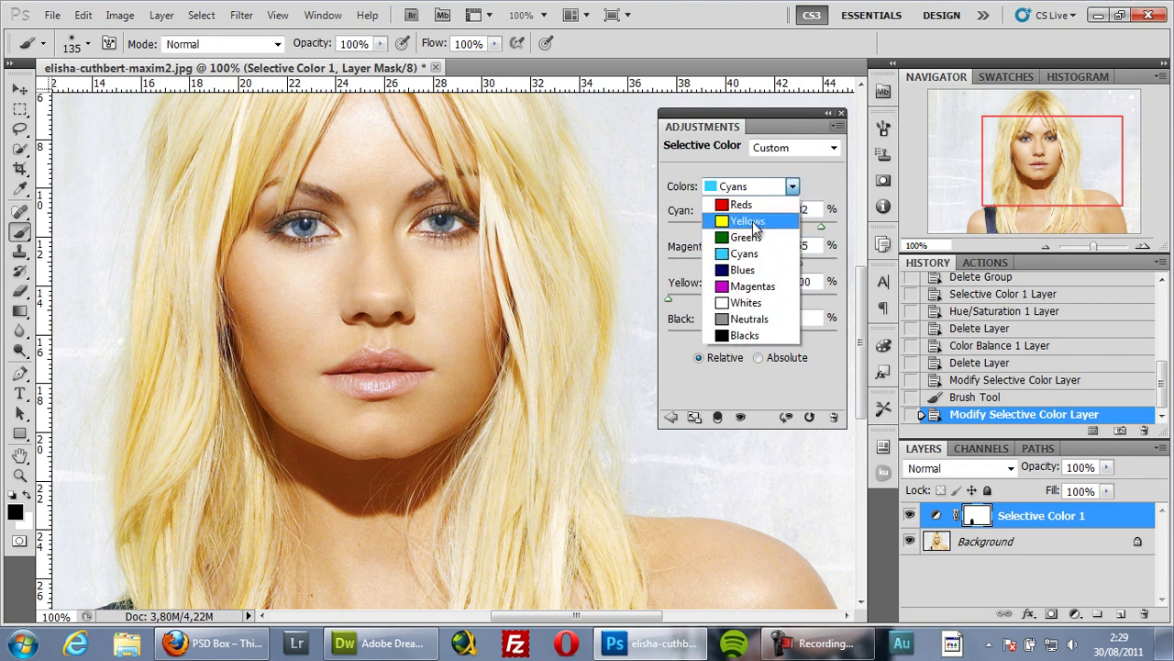
pyautogui.click(755, 224)
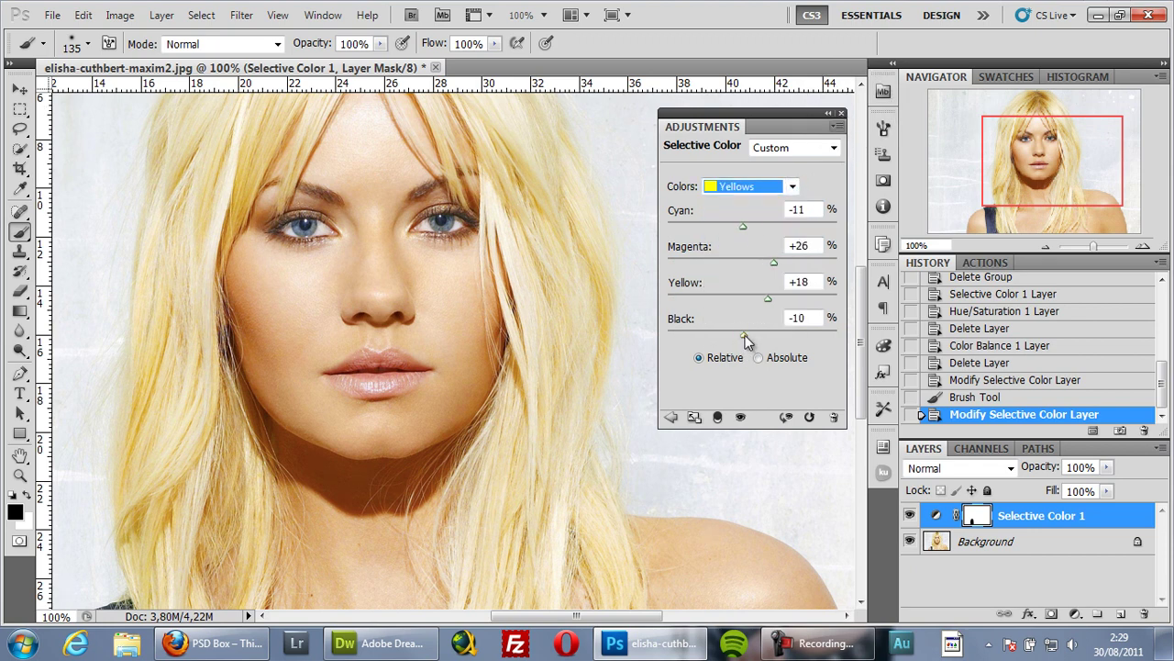
pyautogui.moveTo(745, 335)
pyautogui.mouseDown()
pyautogui.moveTo(766, 333)
pyautogui.moveTo(741, 333)
pyautogui.mouseUp()
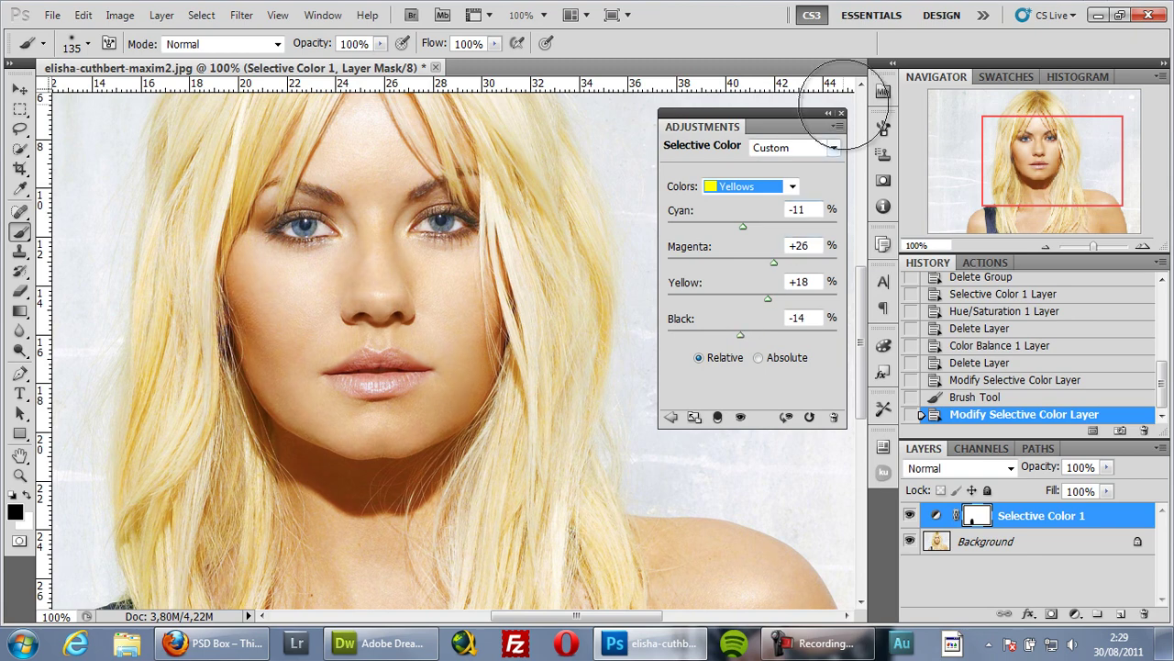
pyautogui.moveTo(1061, 174); pyautogui.dragTo(1051, 165)
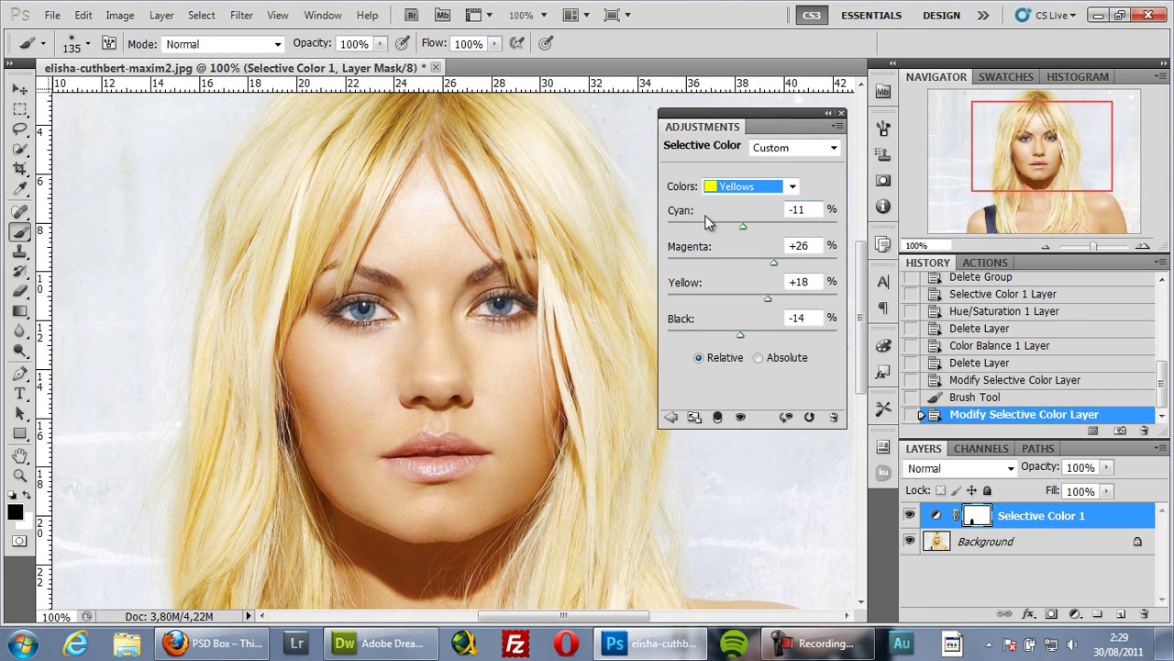
# Adjust the Reds to Cyan -30%, Magenta +50% and Yellow -9%, and collapse the adjustment settings
pyautogui.click(766, 188)
pyautogui.click(813, 183)
pyautogui.moveTo(743, 227); pyautogui.dragTo(728, 226)
pyautogui.click(775, 189)
pyautogui.click(758, 203)
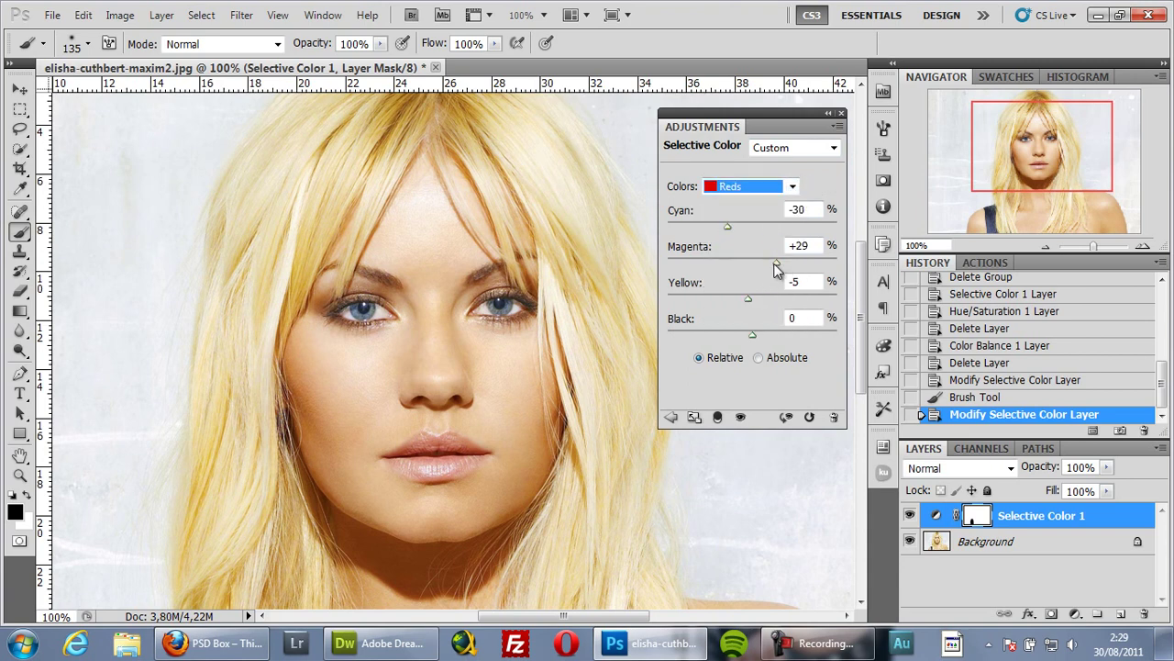
pyautogui.moveTo(775, 263); pyautogui.dragTo(794, 263)
pyautogui.moveTo(749, 301)
pyautogui.mouseDown()
pyautogui.moveTo(729, 299)
pyautogui.moveTo(745, 305)
pyautogui.mouseUp()
pyautogui.click(829, 113)
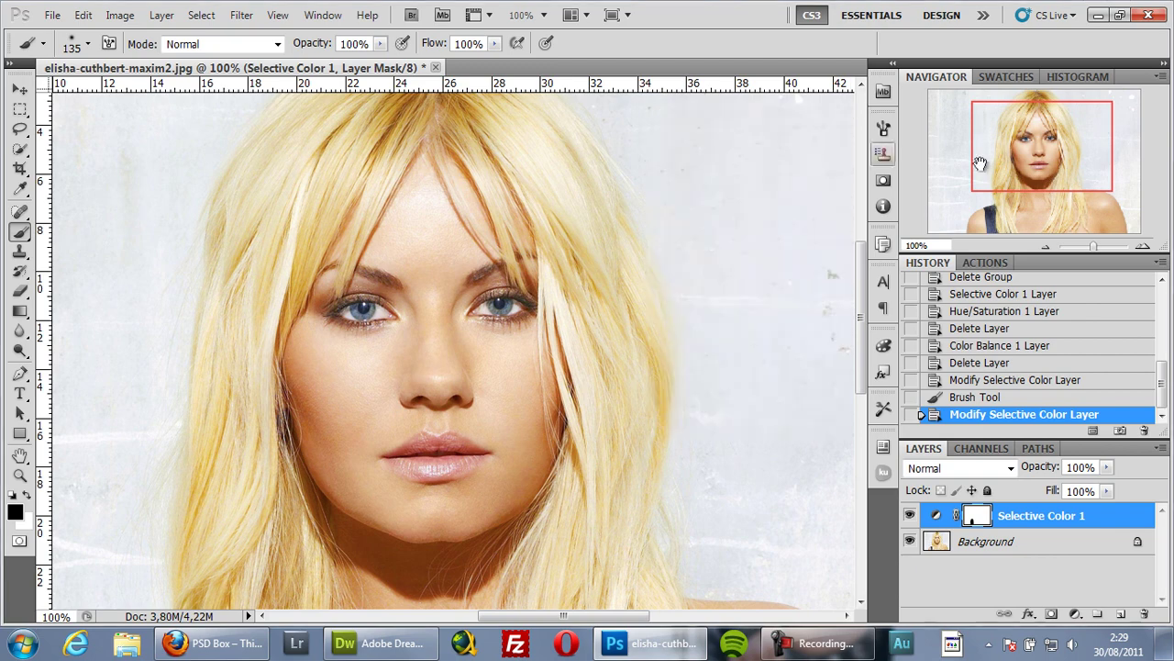
# Compare the portrait before and after by repeatedly hiding and showing the Selective Color 1 layer, close up and zoomed out to 66.67%
pyautogui.moveTo(1040, 161); pyautogui.dragTo(1030, 170)
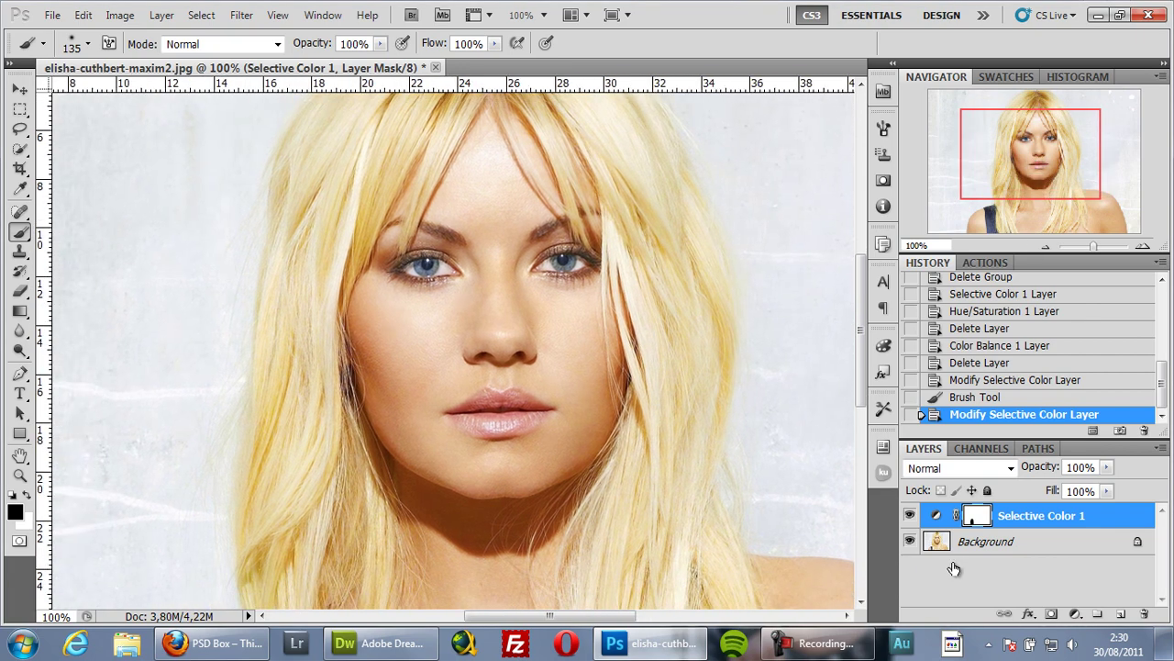
pyautogui.click(911, 515)
pyautogui.click(910, 515)
pyautogui.click(910, 515)
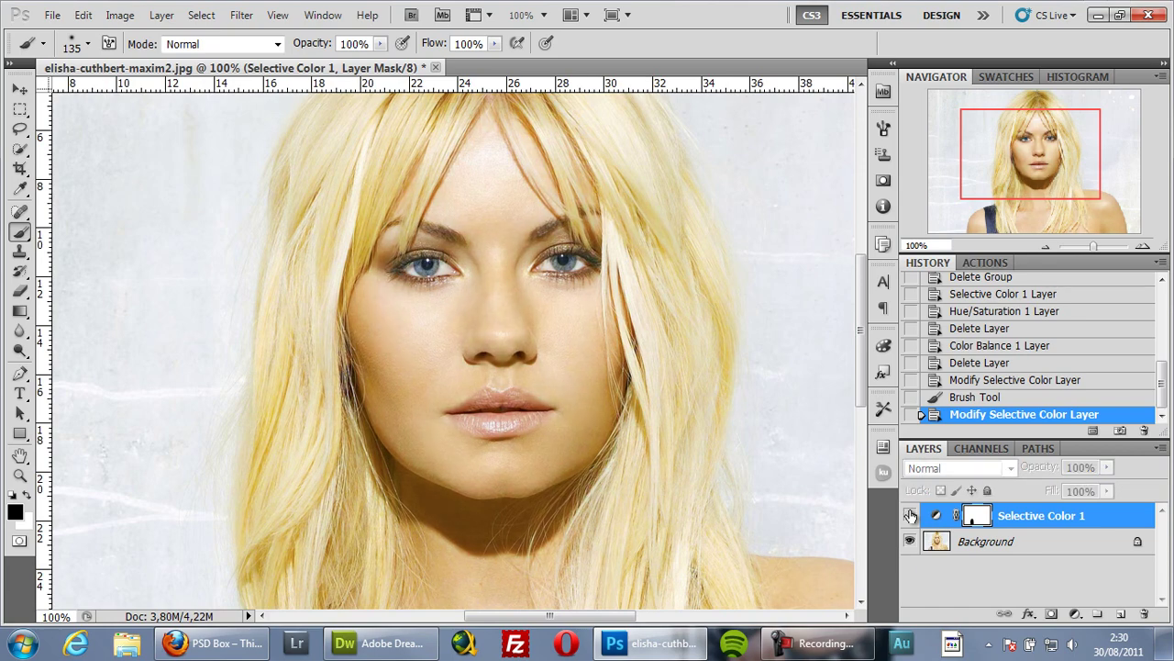
pyautogui.scroll(-1, 732, 401)
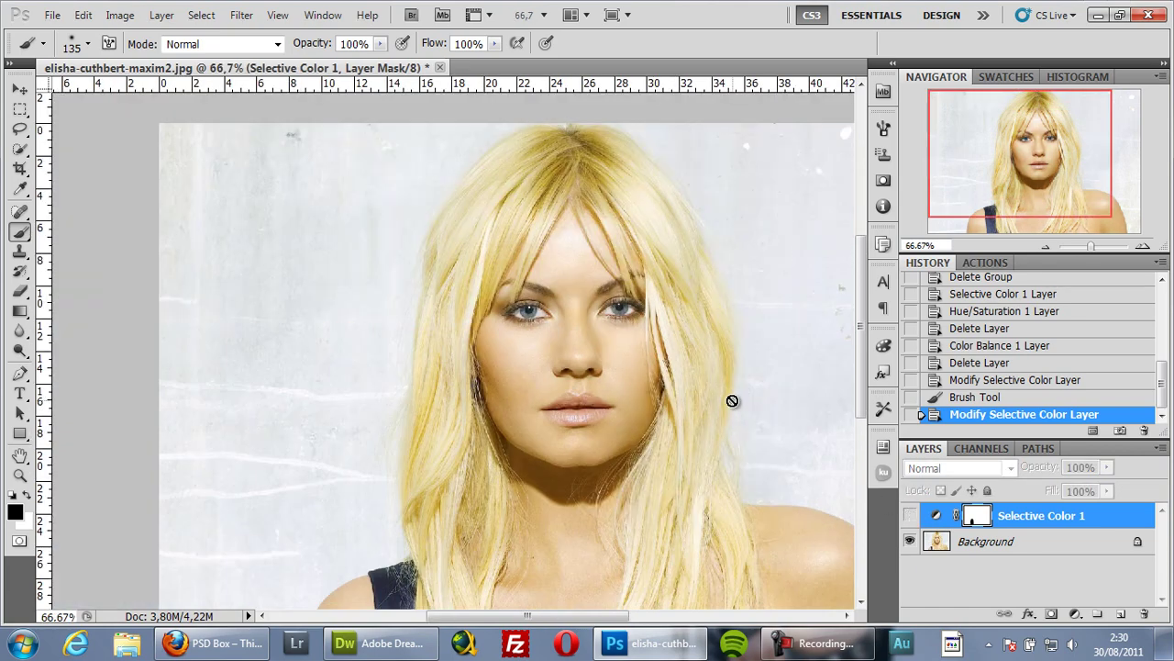
pyautogui.click(910, 516)
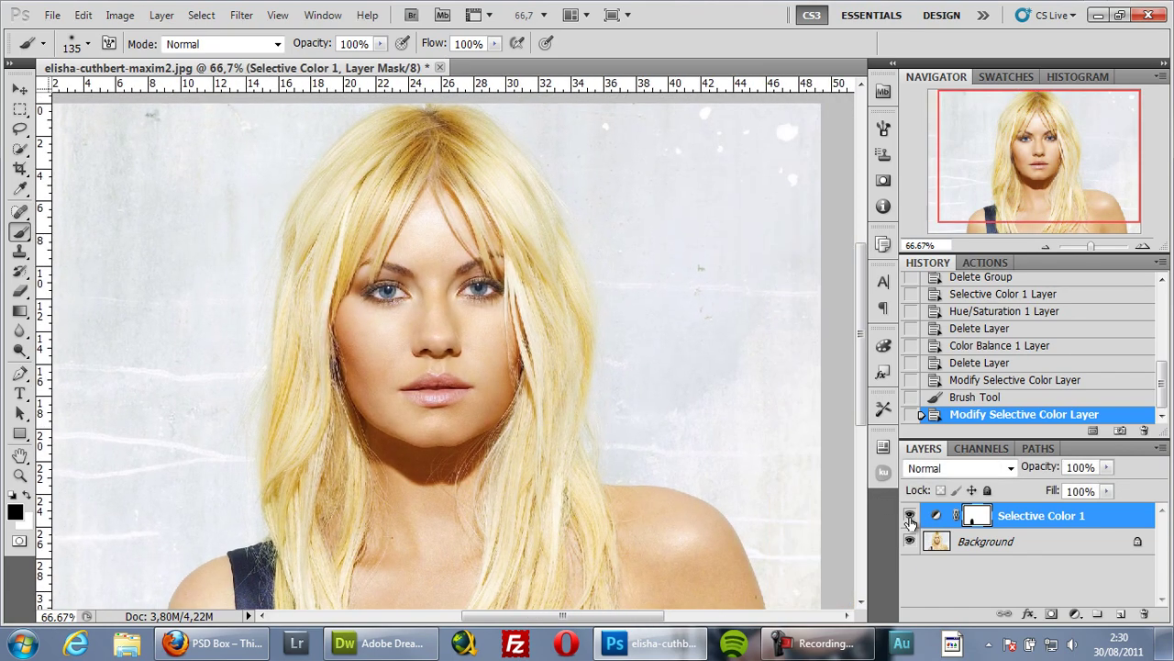
pyautogui.click(910, 519)
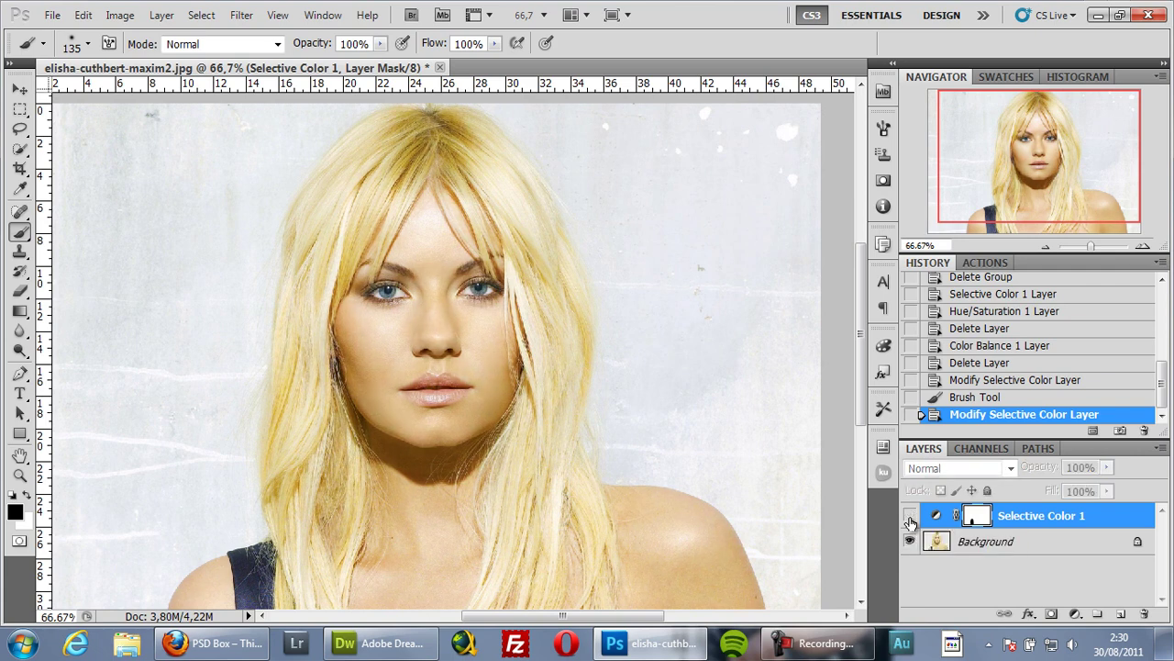
pyautogui.click(910, 518)
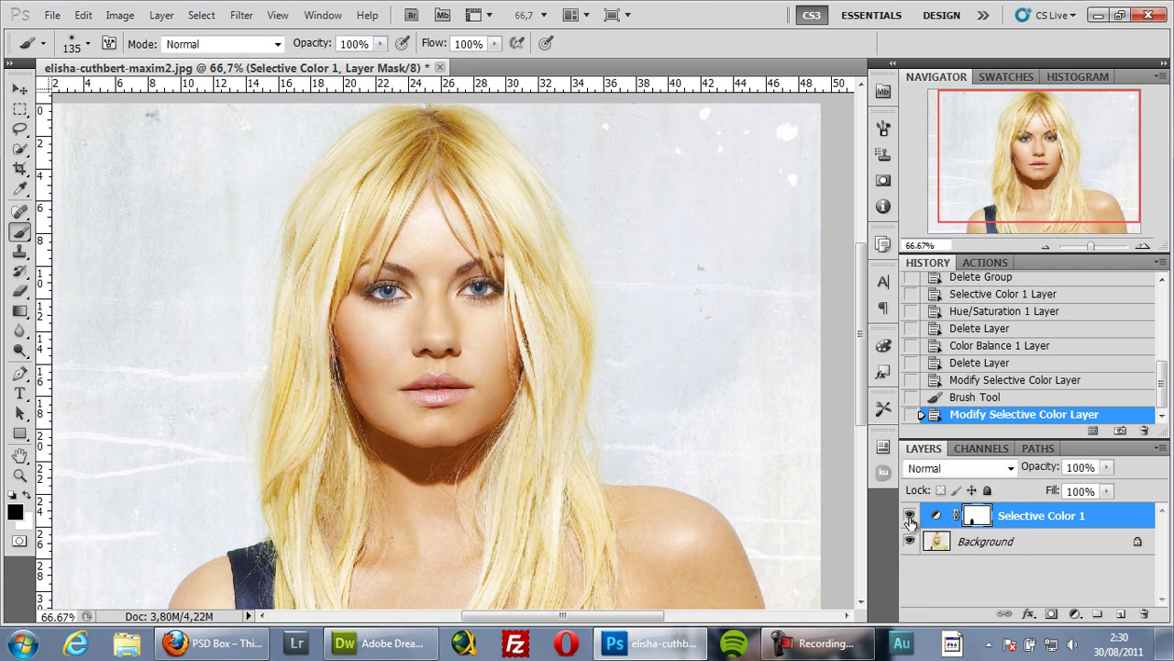
pyautogui.click(910, 517)
pyautogui.click(910, 516)
pyautogui.click(910, 517)
pyautogui.click(910, 517)
pyautogui.doubleClick(935, 516)
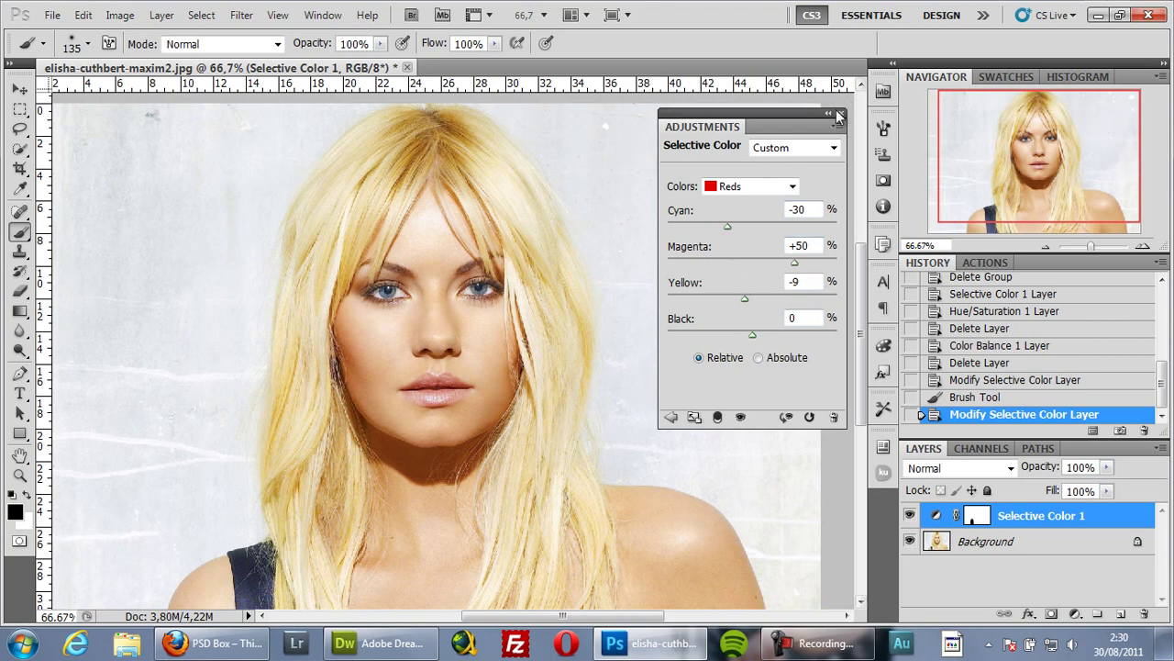
pyautogui.click(683, 245)
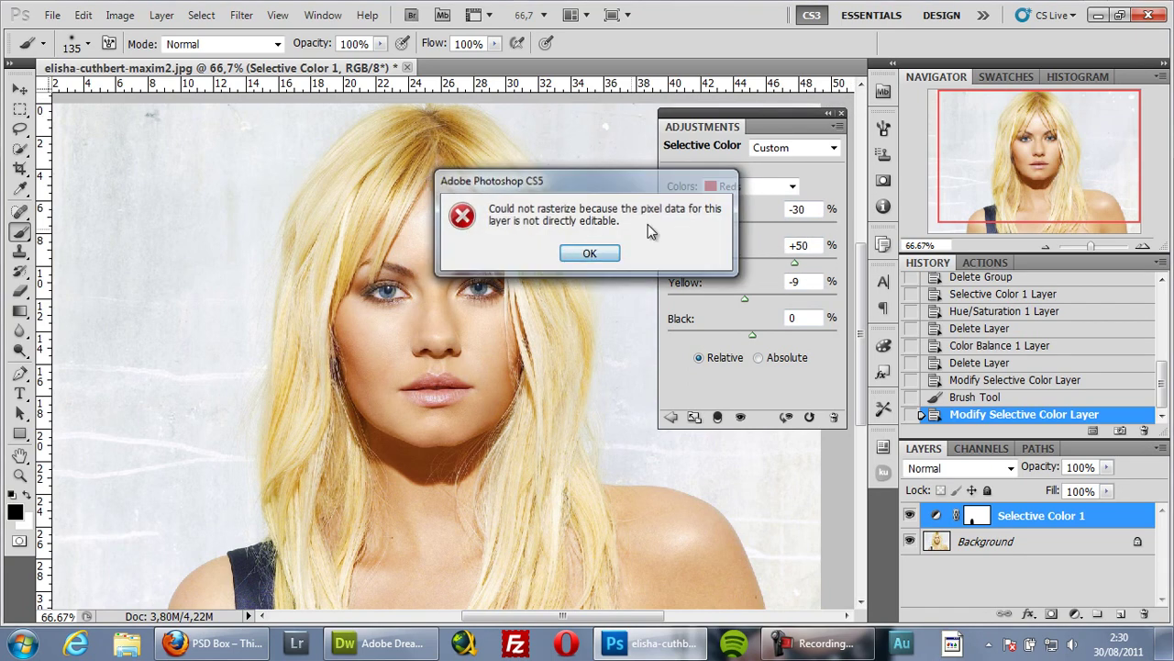
pyautogui.click(590, 253)
pyautogui.click(841, 112)
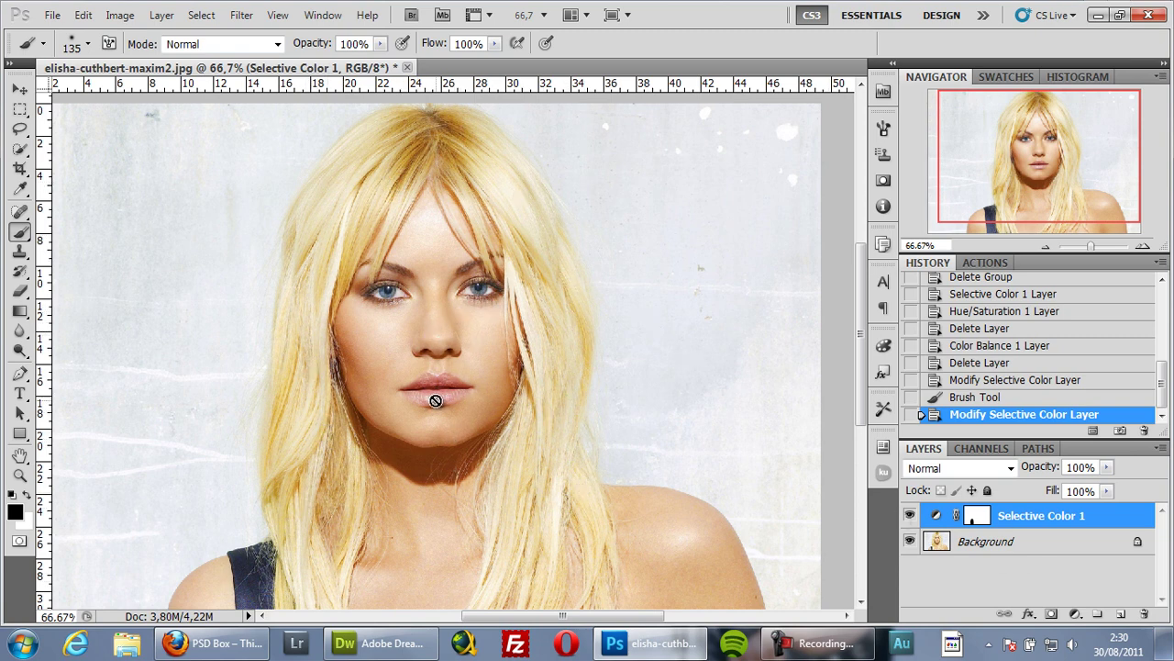
# Check the skin color once more with the Selective Color 1 layer off and on, and inspect the face at 100%
pyautogui.click(911, 517)
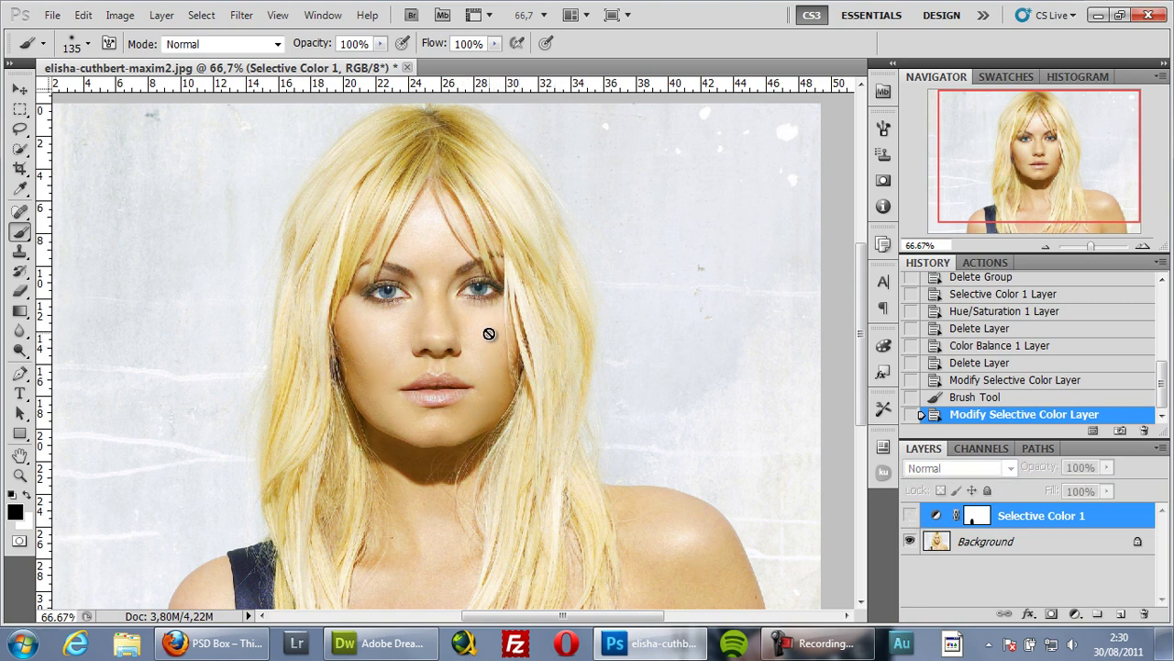
pyautogui.click(911, 516)
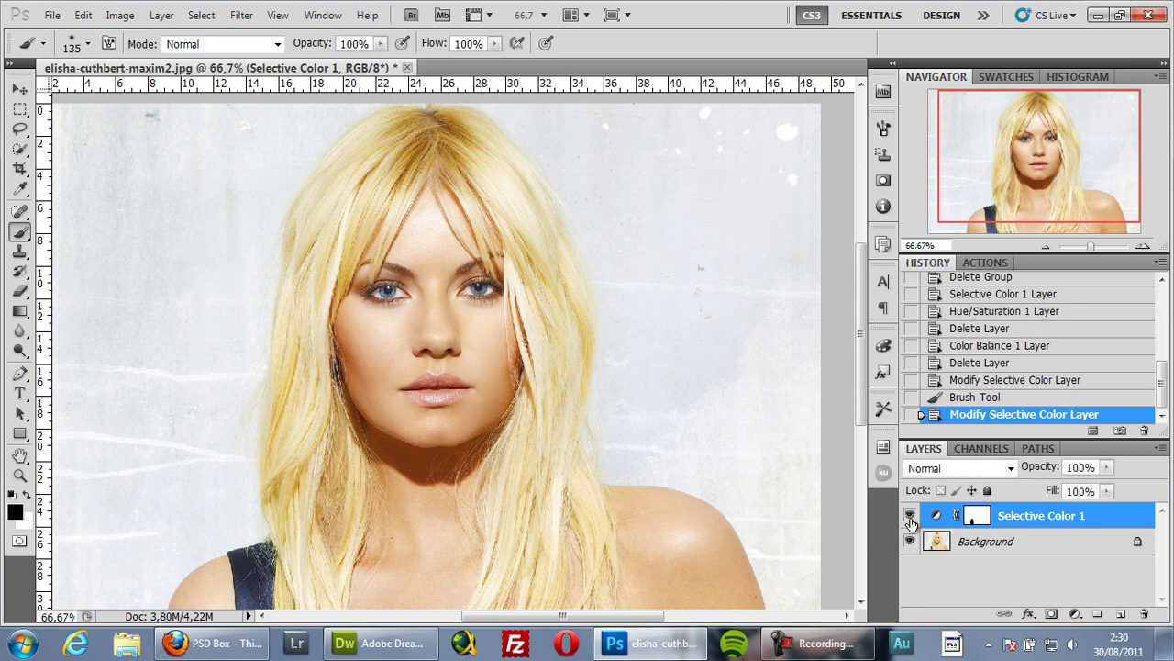
pyautogui.click(910, 518)
pyautogui.click(910, 518)
pyautogui.hotkey('ctrl', '+')
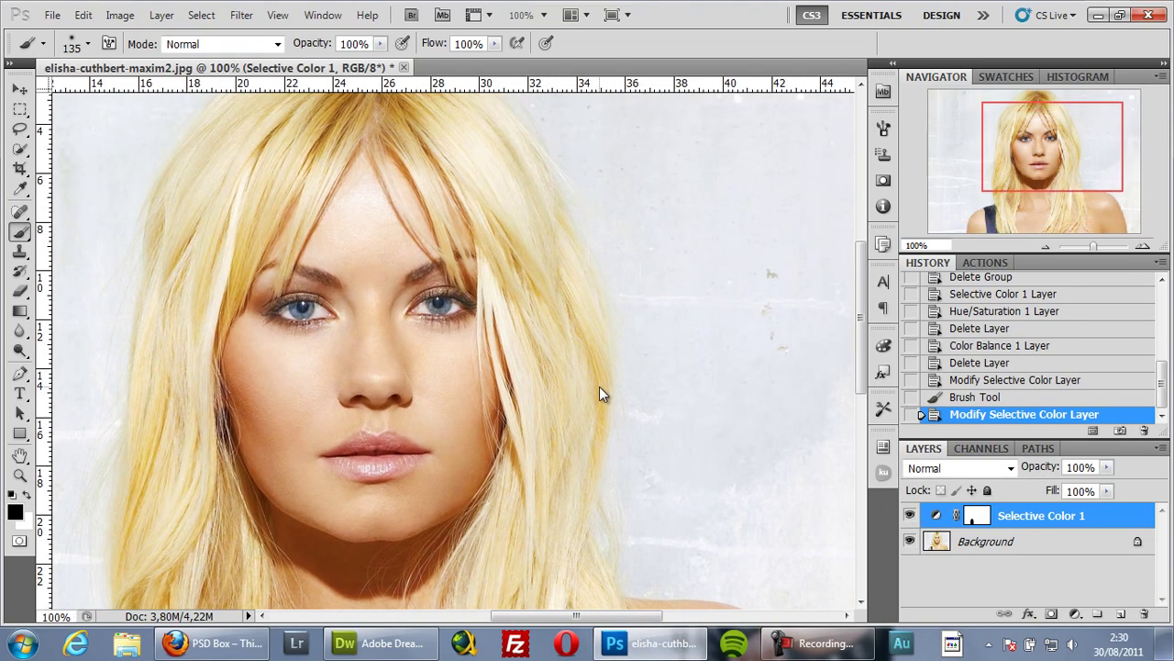
# Reopen the Selective Color settings, view the color slider diagram in Dreamweaver and return to the portrait in Photoshop
pyautogui.doubleClick(939, 517)
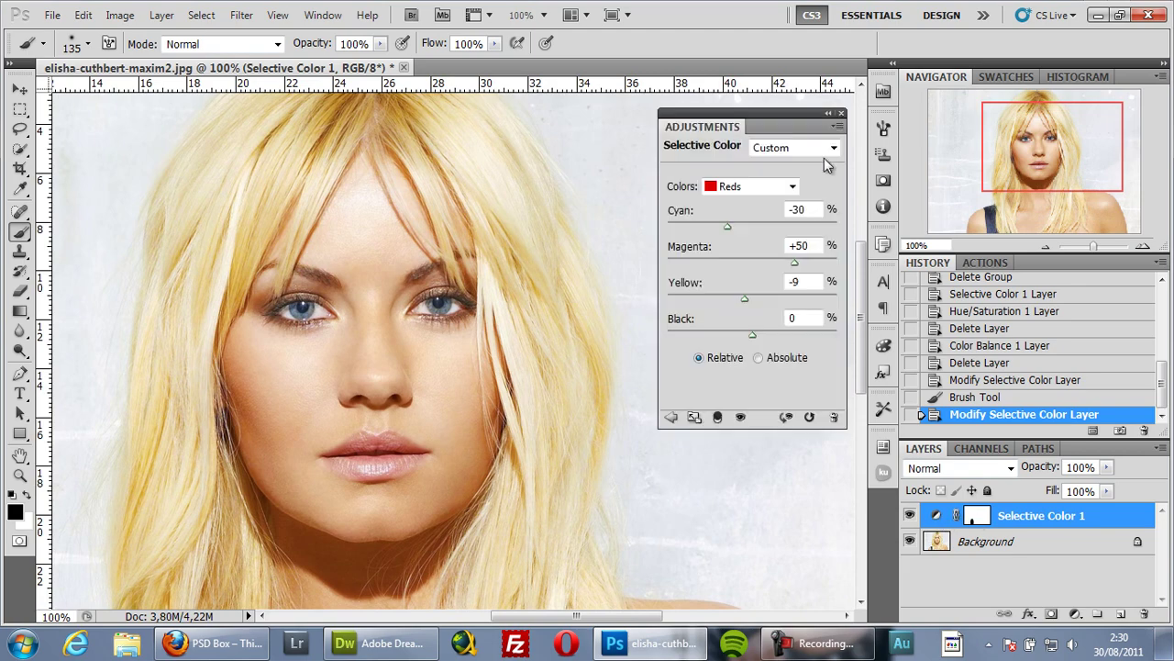
pyautogui.click(372, 642)
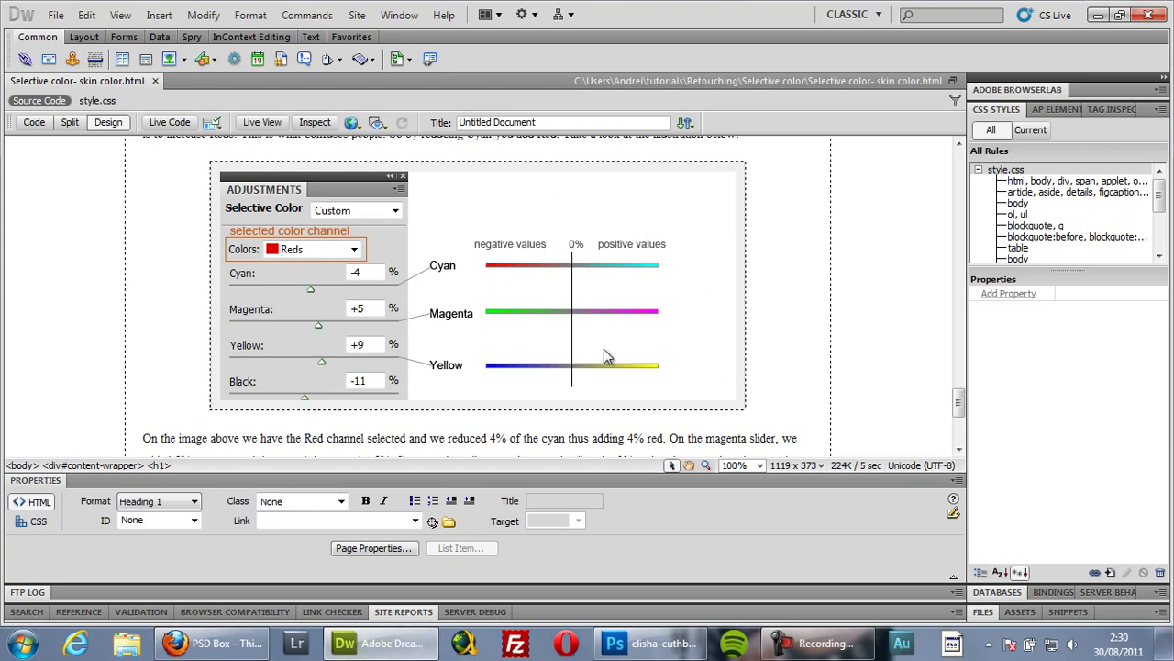
pyautogui.hotkey('alt', 'Tab')
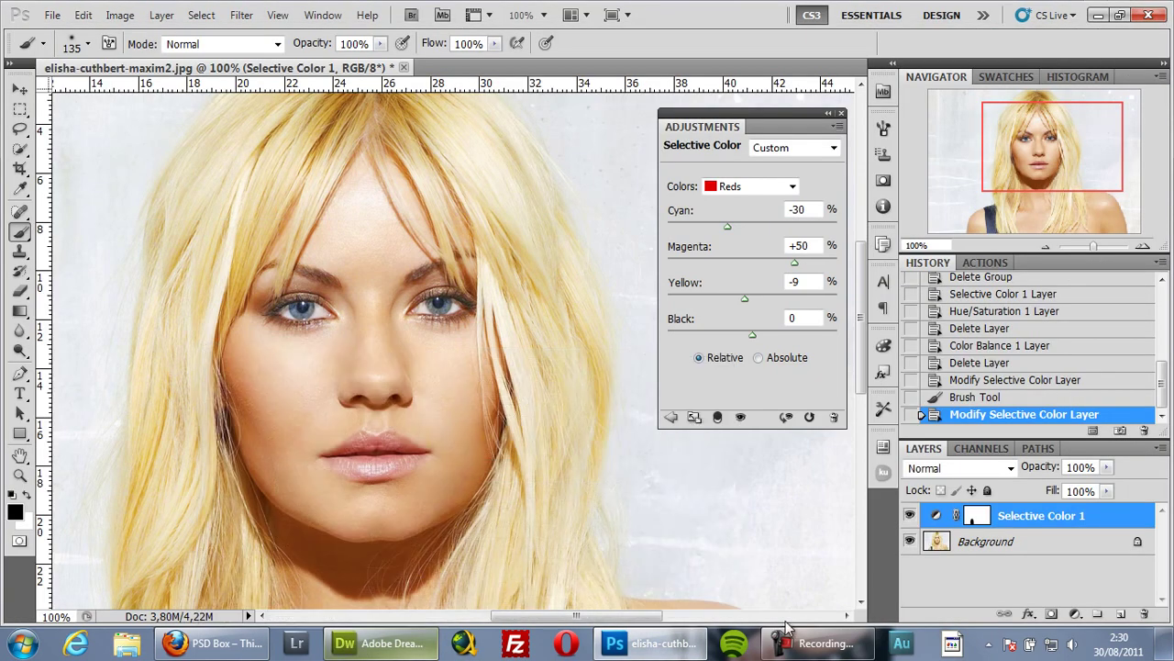